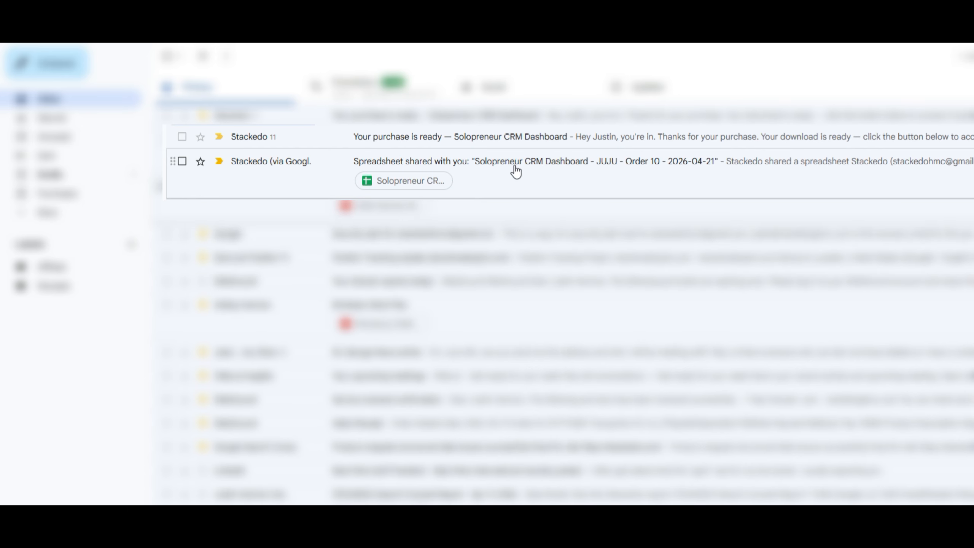
Open the Stackedo 'Spreadsheet shared with you' email and scroll through its message
{"action": "left_click", "coordinate": [514, 166]}
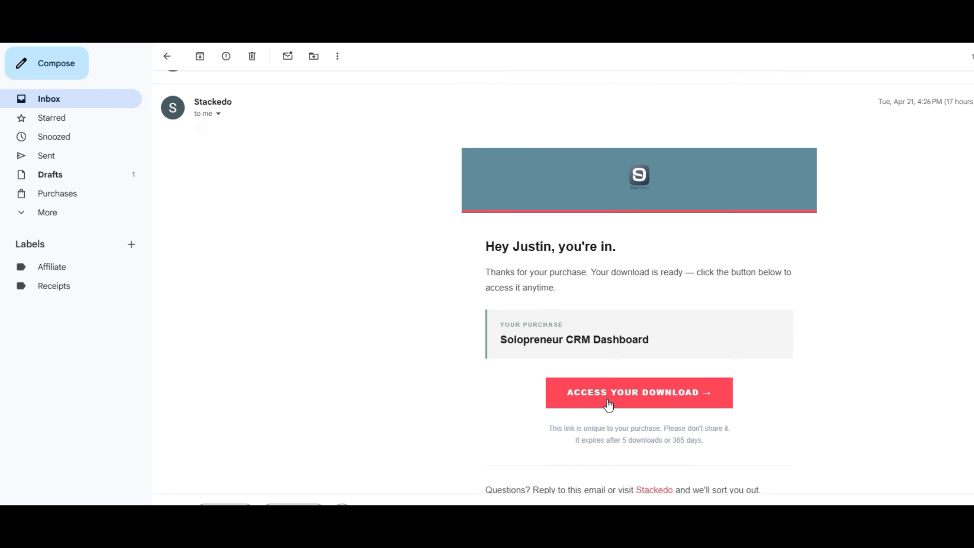
{"action": "scroll", "coordinate": [644, 273], "scroll_direction": "down", "scroll_amount": 3}
Go to the purchase download page and scroll down the confirmation
{"action": "left_click", "coordinate": [641, 262]}
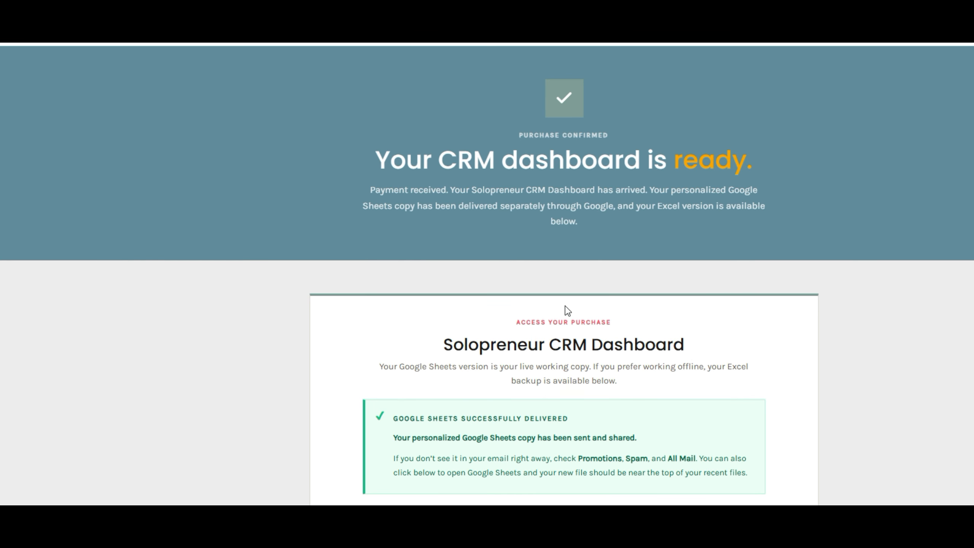
{"action": "scroll", "coordinate": [565, 311], "scroll_direction": "down", "scroll_amount": 5}
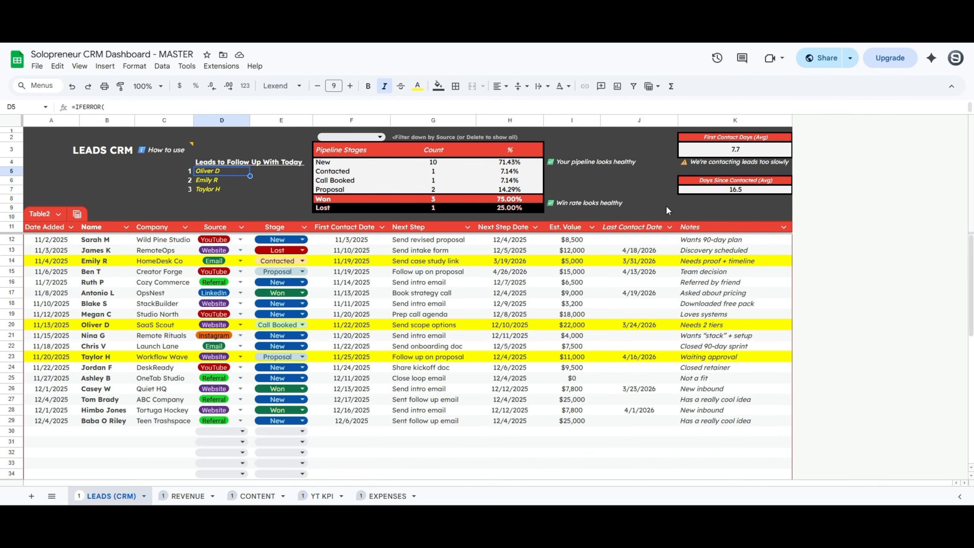
Select the first lead's name, company and Source cells (B12, C12, D12)
{"action": "left_click", "coordinate": [104, 240]}
{"action": "left_click", "coordinate": [161, 241]}
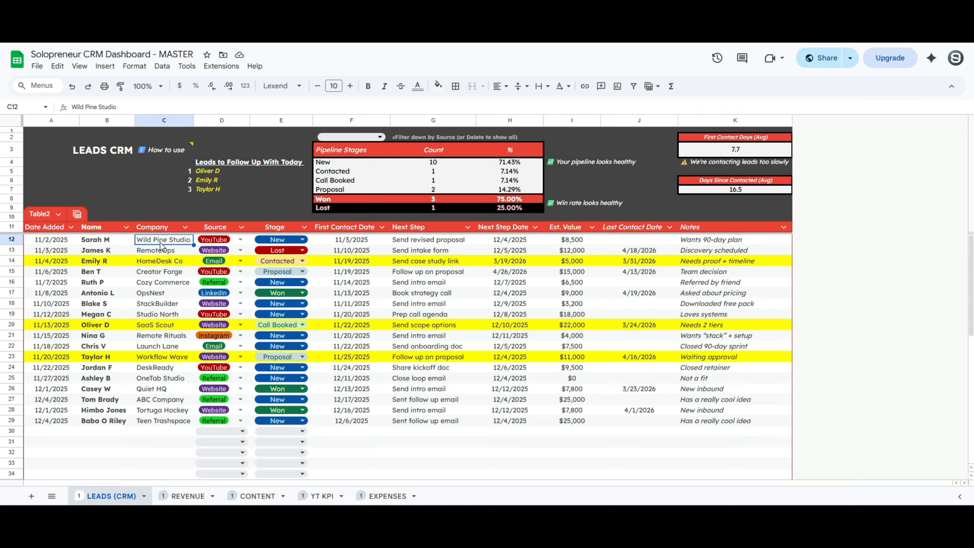
{"action": "left_click", "coordinate": [235, 241]}
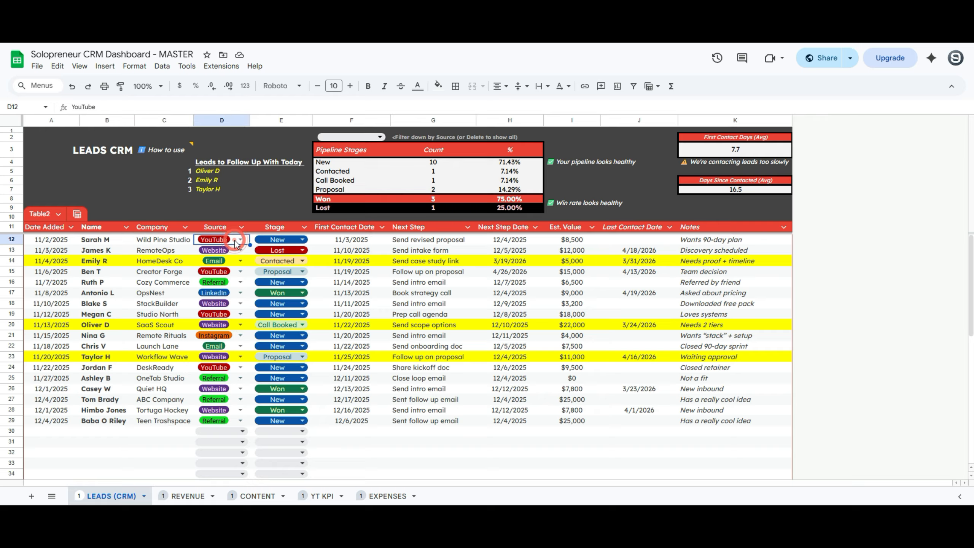
{"action": "left_click", "coordinate": [237, 242]}
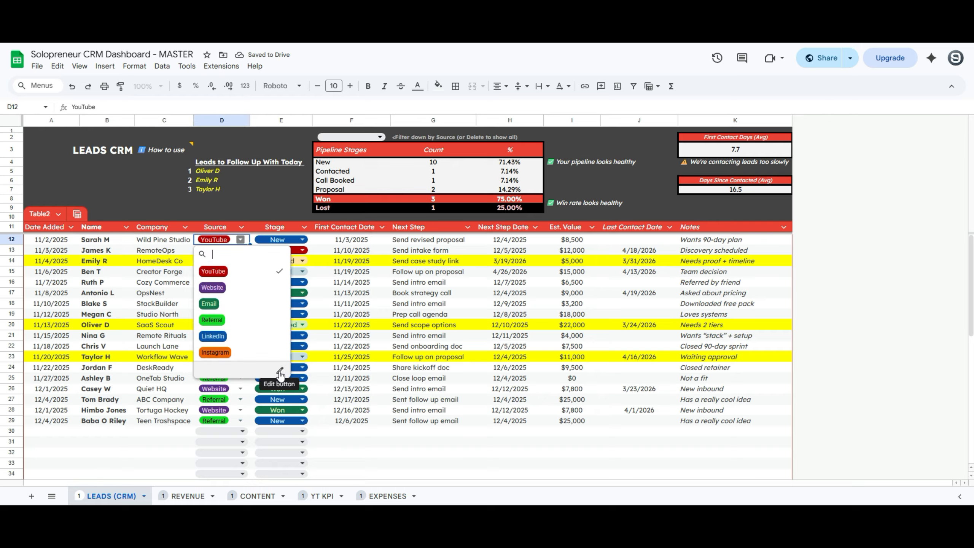
{"action": "left_click", "coordinate": [282, 373]}
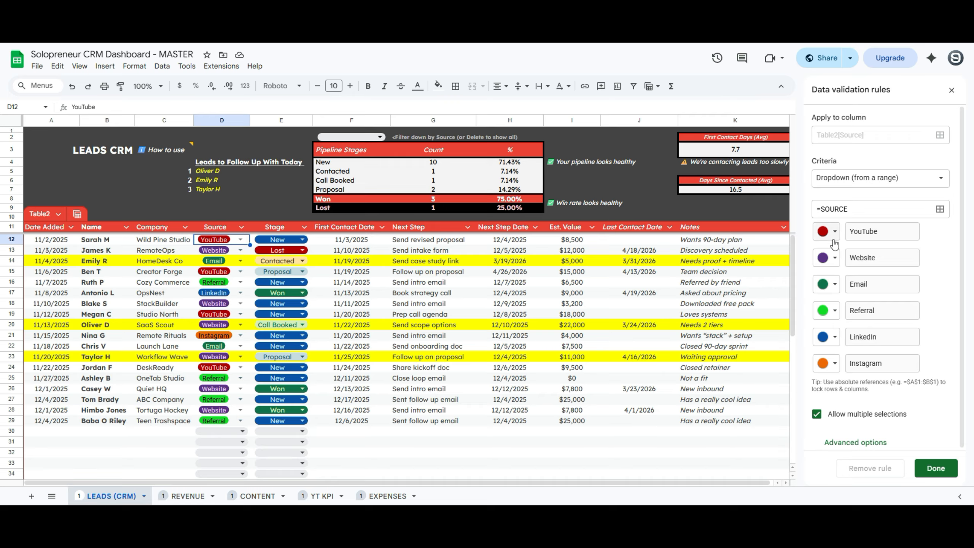
{"action": "left_click", "coordinate": [241, 240]}
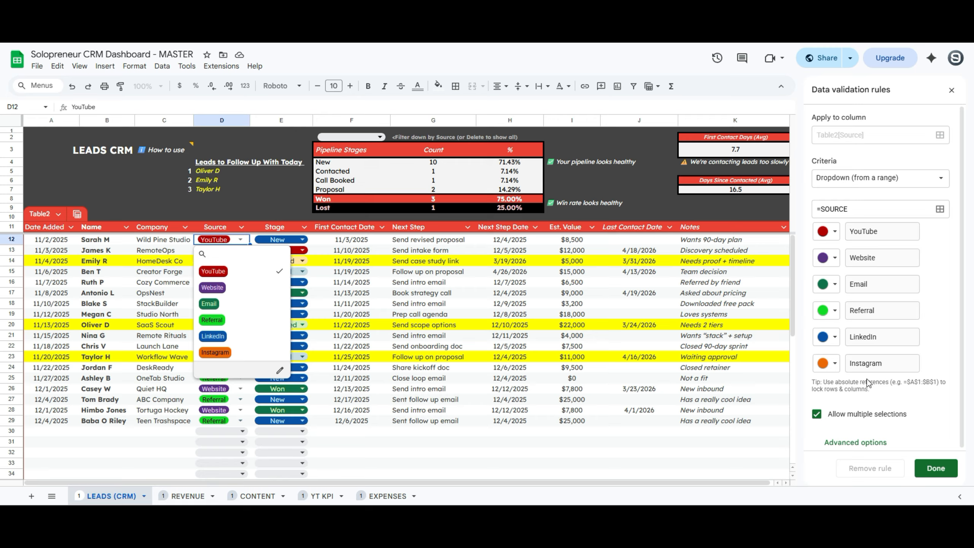
{"action": "left_click", "coordinate": [952, 91]}
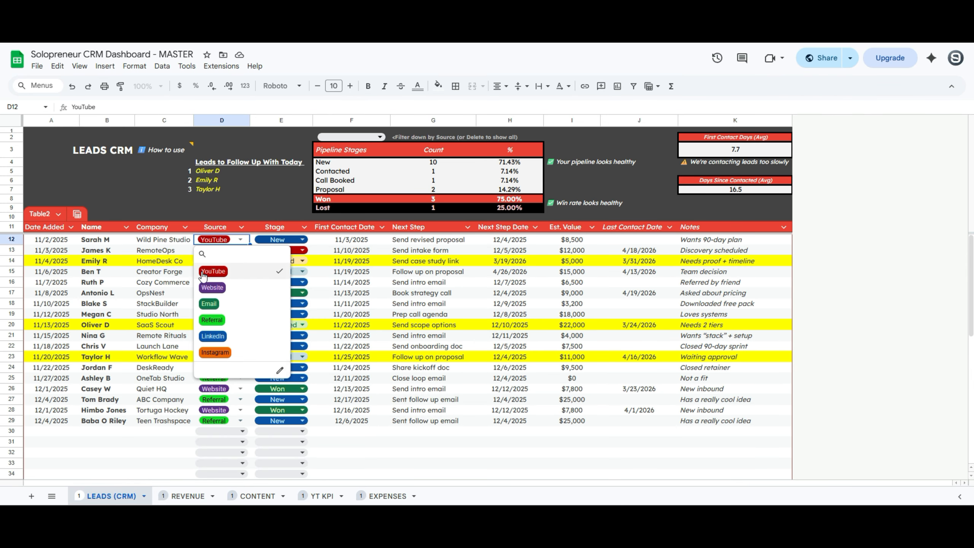
{"action": "left_click", "coordinate": [280, 370]}
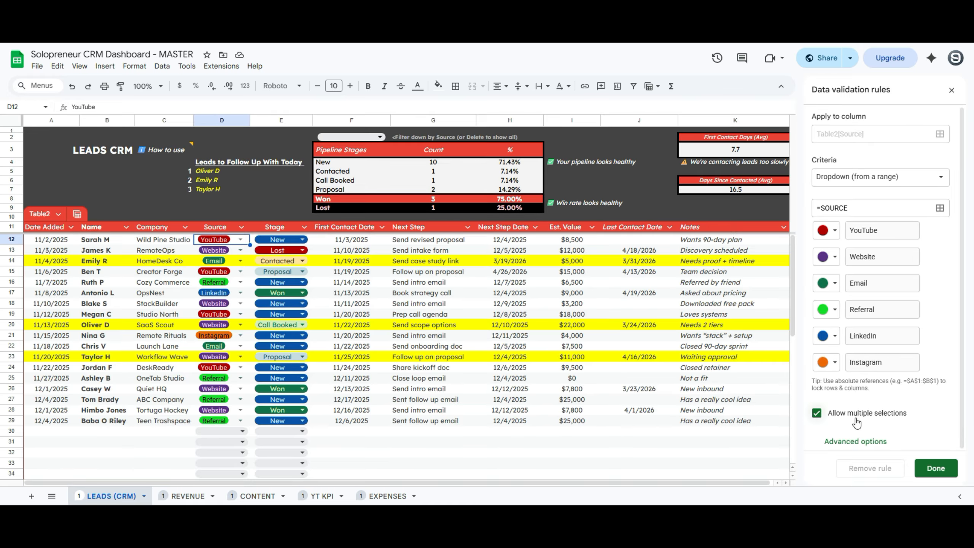
{"action": "left_click", "coordinate": [894, 213]}
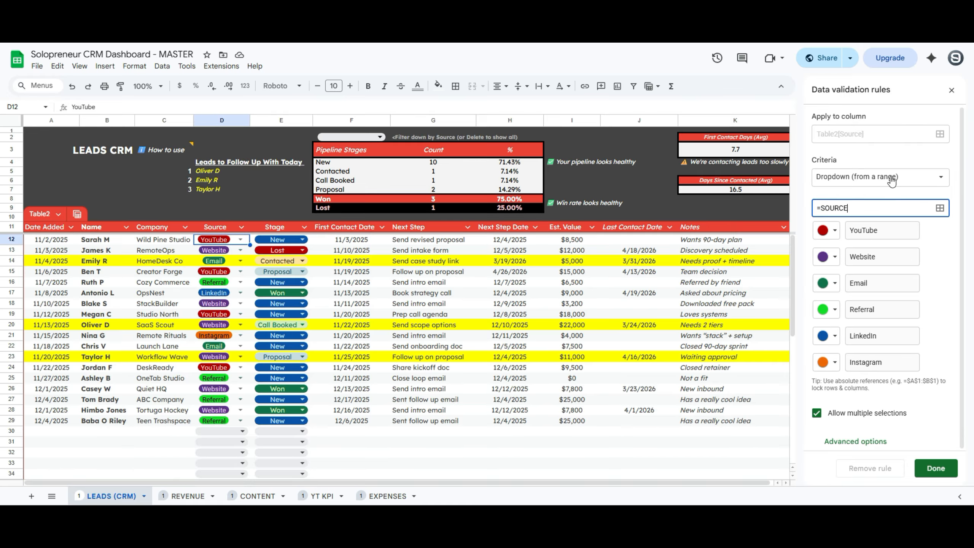
{"action": "left_click", "coordinate": [915, 181]}
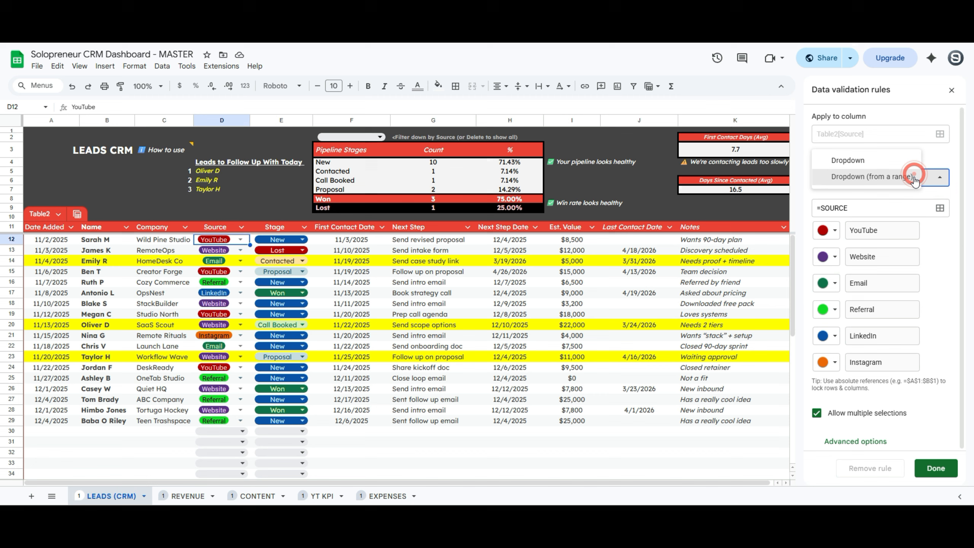
{"action": "left_click", "coordinate": [893, 161]}
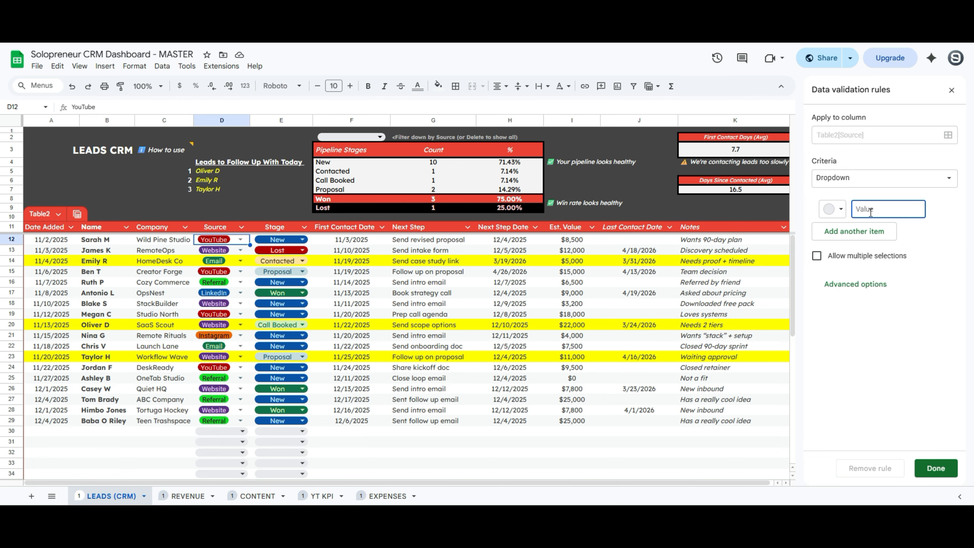
{"action": "type", "text": "Emails"}
{"action": "left_click", "coordinate": [853, 232]}
{"action": "type", "text": "Website"}
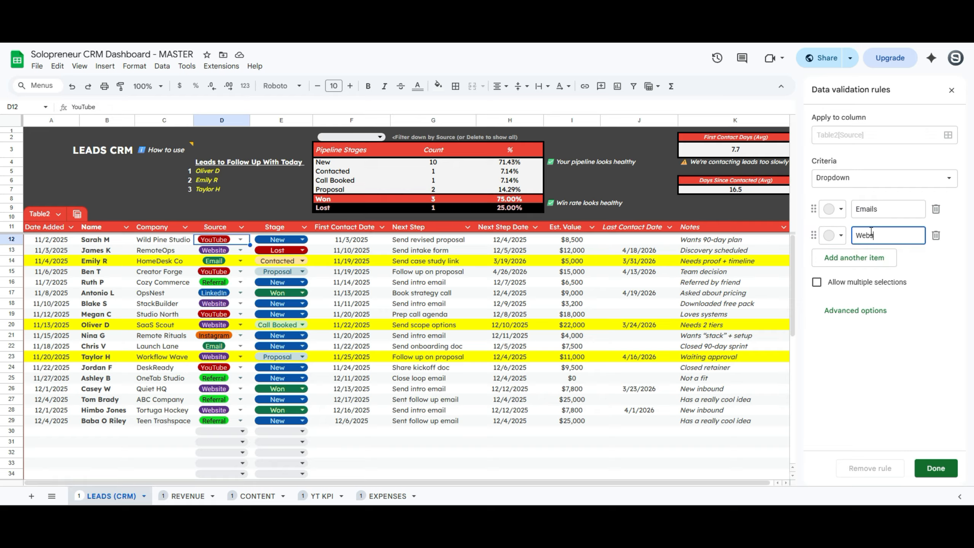
{"action": "left_click", "coordinate": [846, 258]}
{"action": "left_click", "coordinate": [878, 181]}
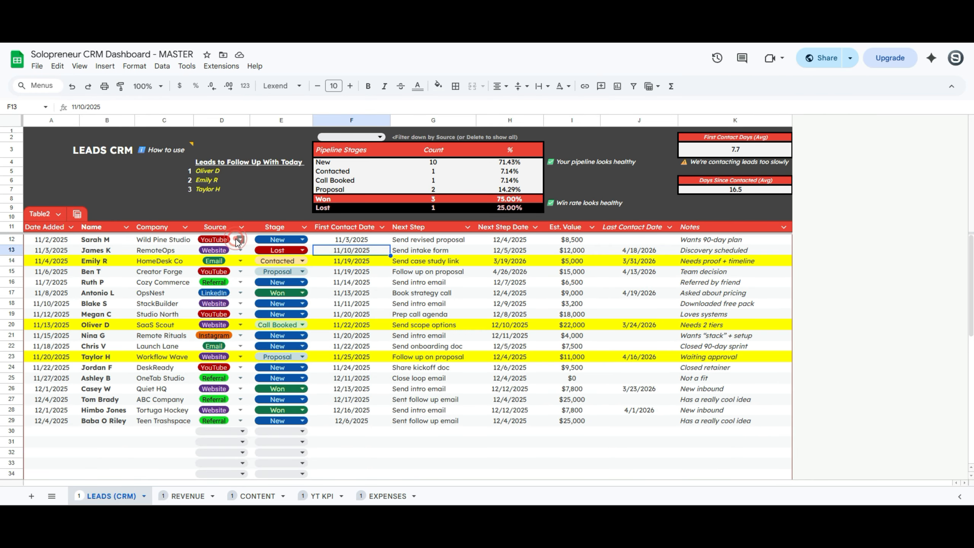
Preview the first lead's Source and Stage choices, leaving both unchanged
{"action": "left_click", "coordinate": [240, 239]}
{"action": "left_click", "coordinate": [253, 241]}
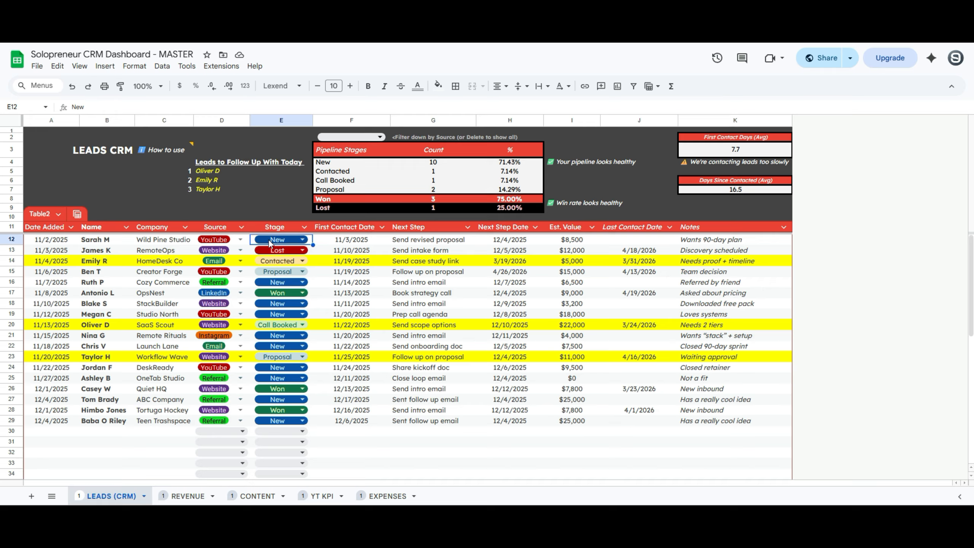
{"action": "left_click", "coordinate": [269, 239]}
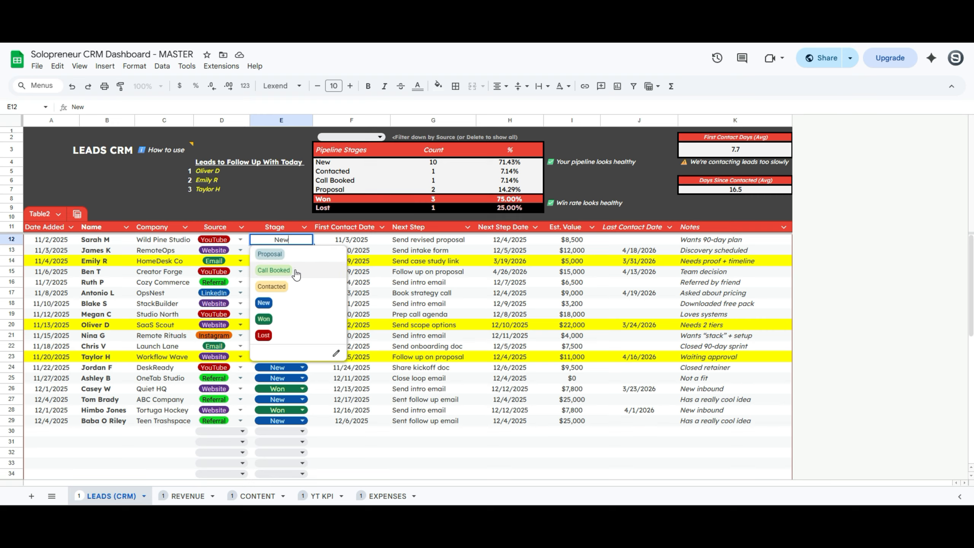
{"action": "left_click", "coordinate": [289, 307]}
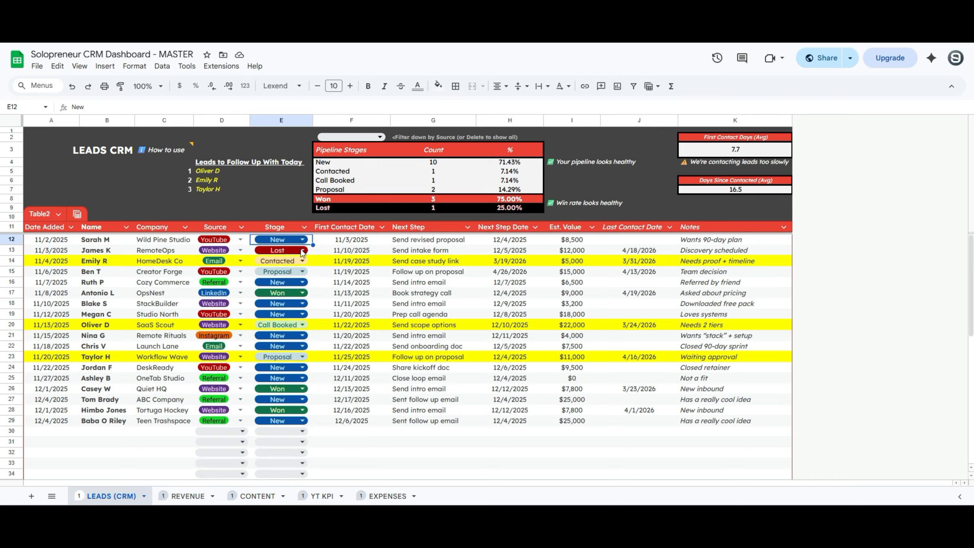
Change the second lead's stage from Lost to Contacted and check the average first contact days formula
{"action": "left_click", "coordinate": [301, 249]}
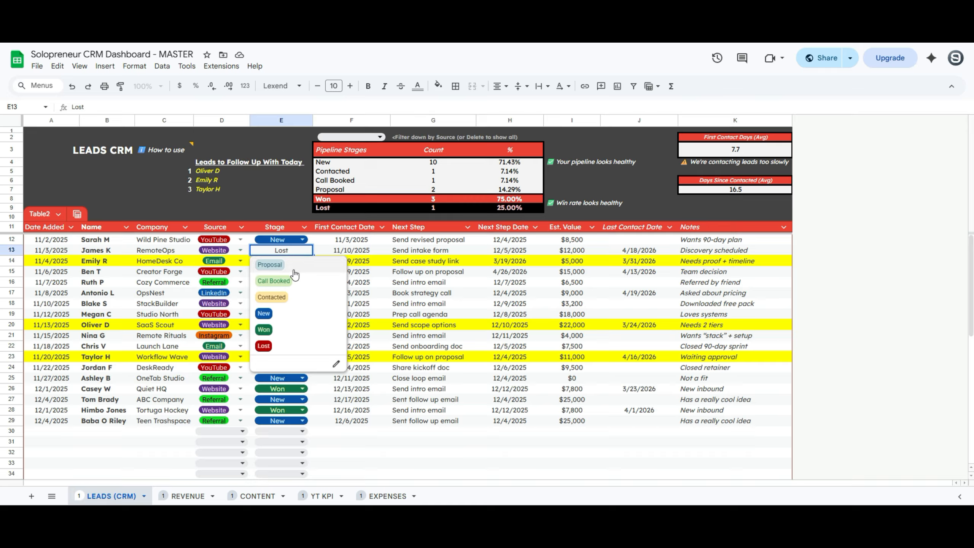
{"action": "left_click", "coordinate": [280, 299]}
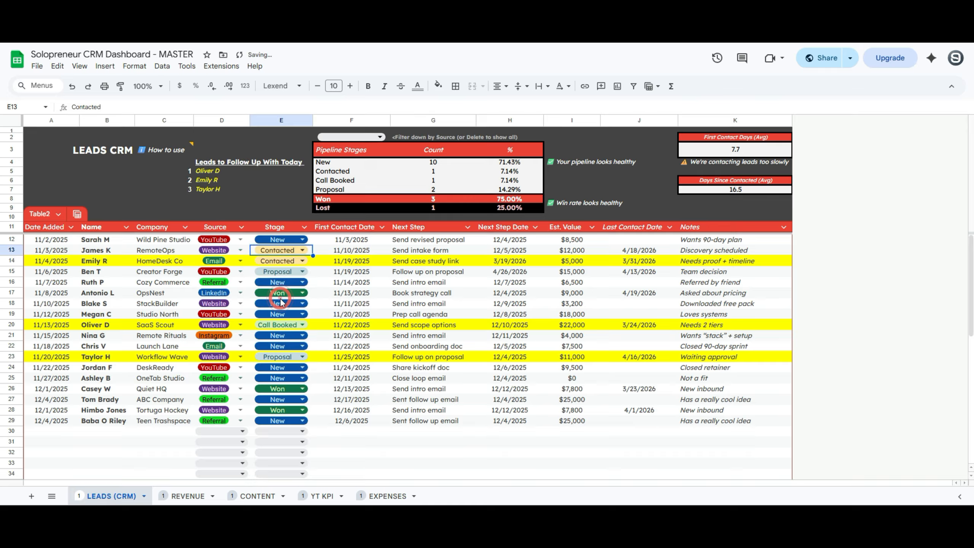
{"action": "left_click", "coordinate": [349, 251]}
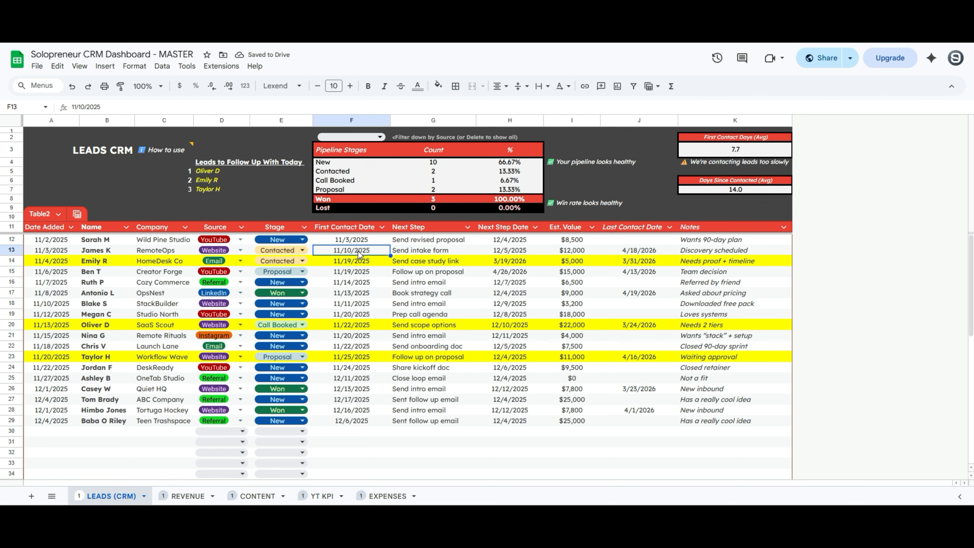
{"action": "left_click", "coordinate": [731, 154]}
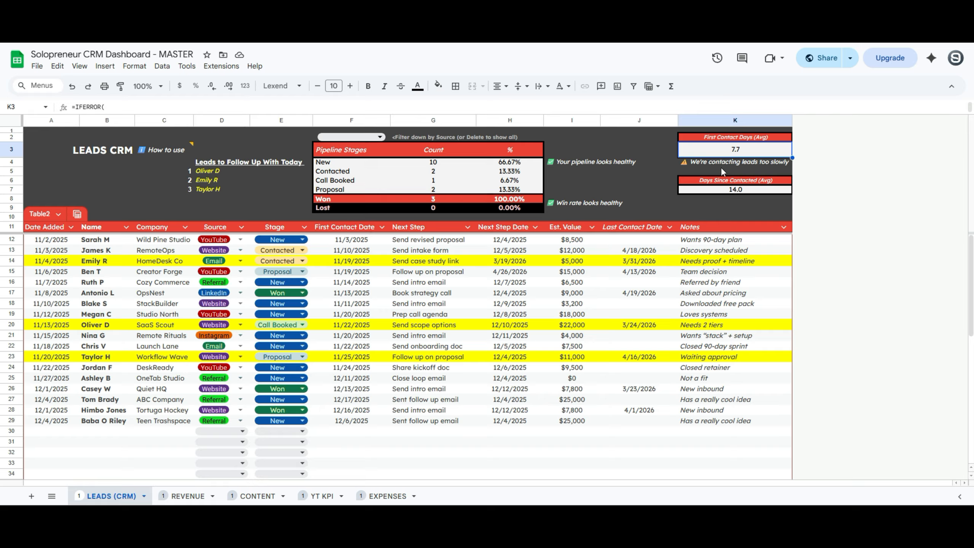
{"action": "left_click", "coordinate": [727, 165]}
{"action": "left_click", "coordinate": [731, 151]}
Confirm the second lead's stage is set to Contacted
{"action": "left_click", "coordinate": [294, 253]}
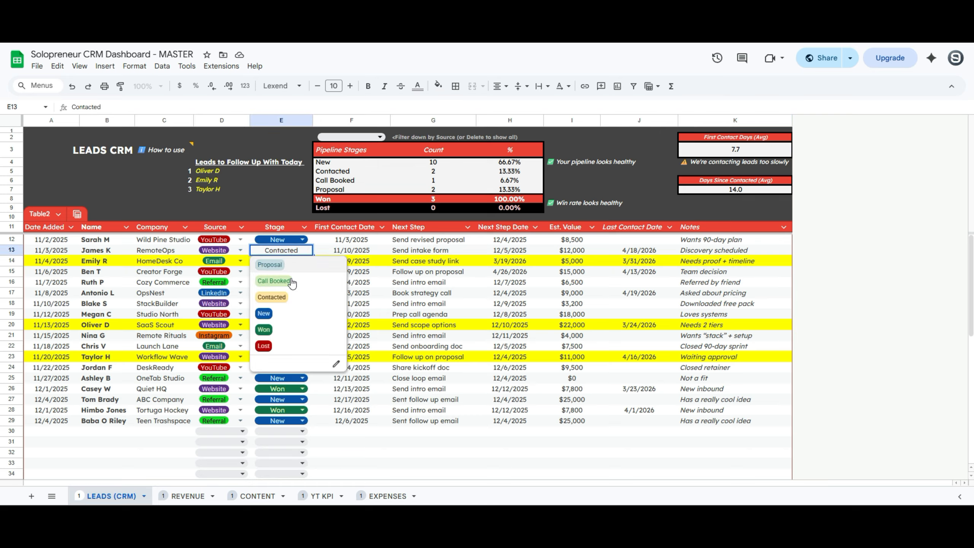
{"action": "left_click", "coordinate": [293, 298]}
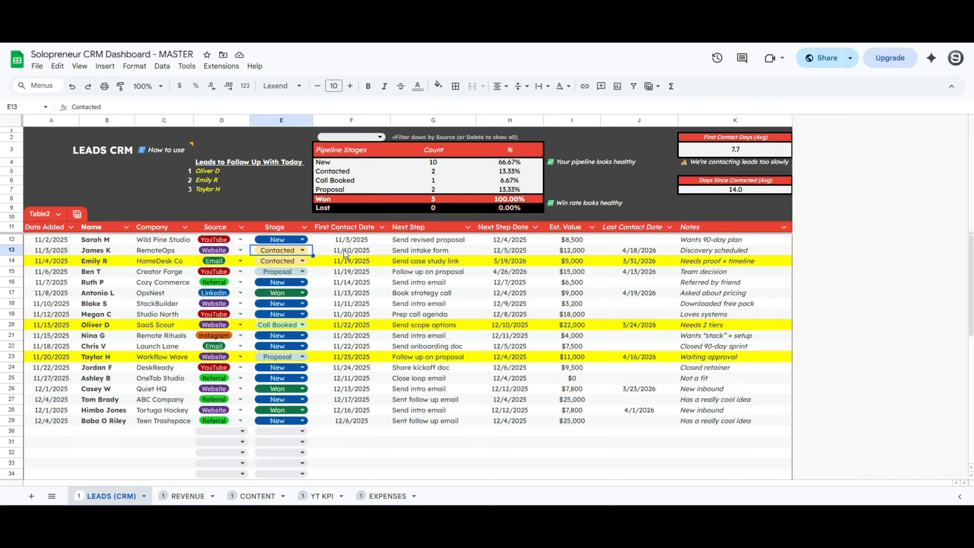
{"action": "left_click", "coordinate": [349, 252]}
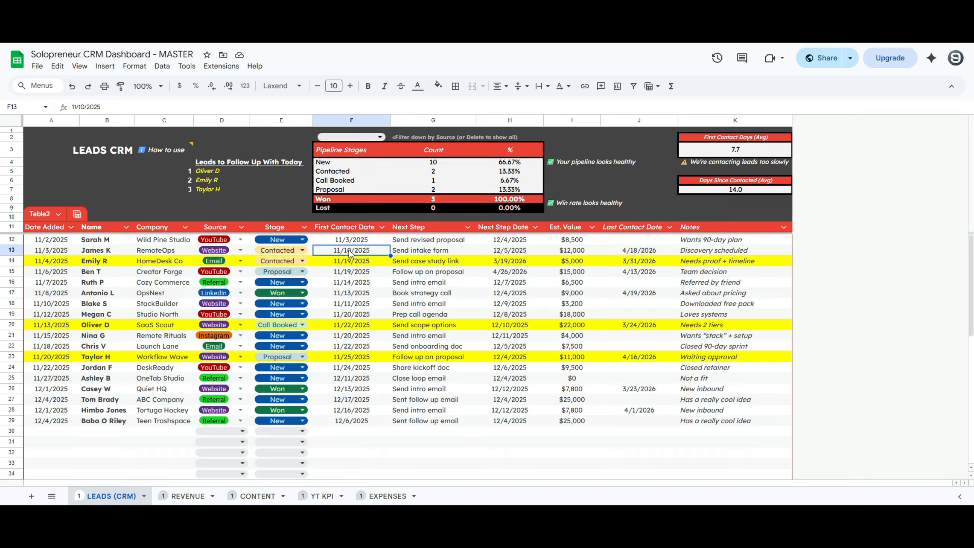
Enter 11/4/2025 as the RemoteOps lead's first contact date
{"action": "type", "text": "11/4"}
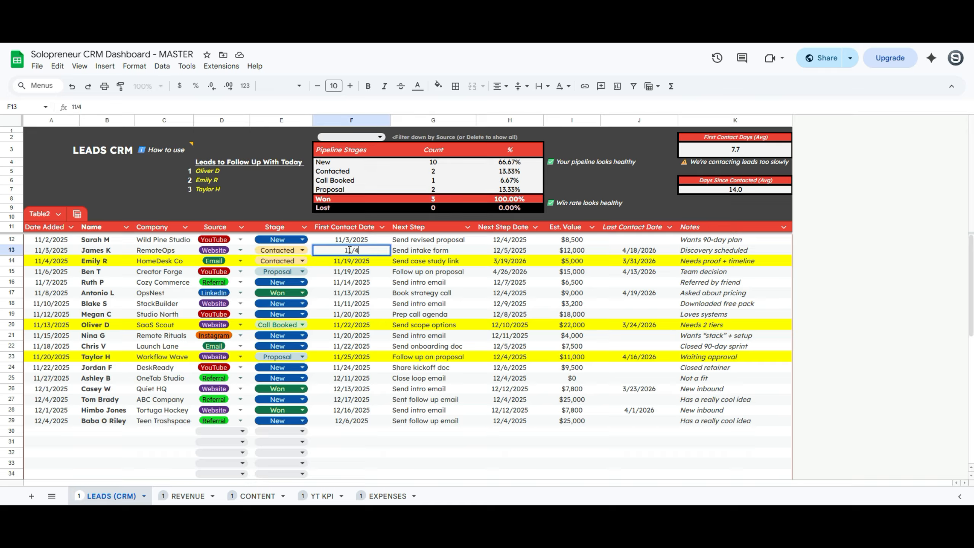
{"action": "type", "text": "/2025"}
{"action": "key", "text": "Return"}
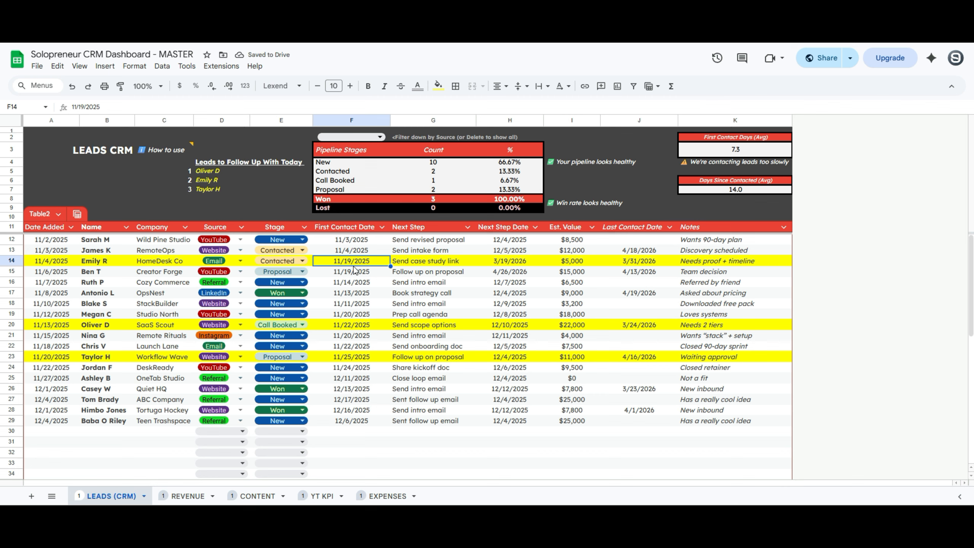
{"action": "left_click", "coordinate": [419, 252]}
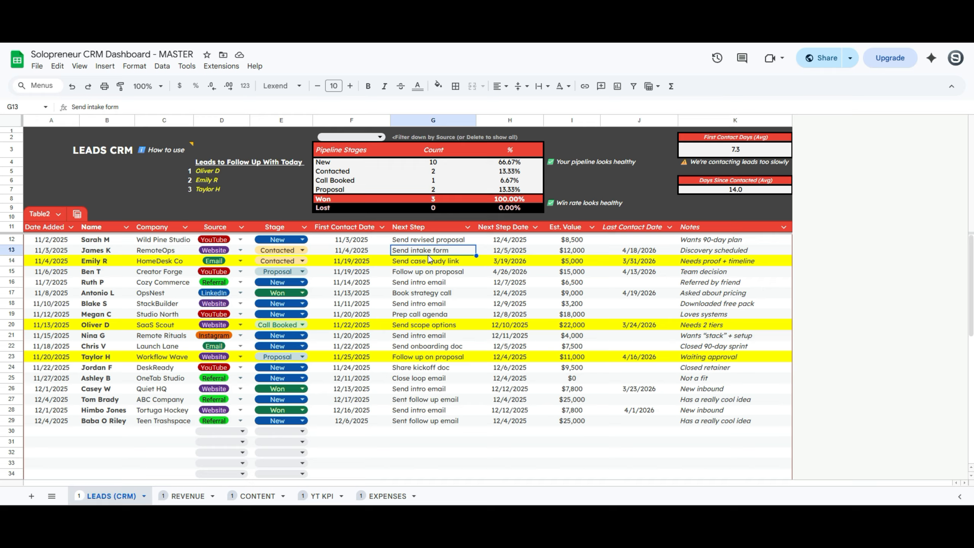
Change the RemoteOps lead's stage in E13 from Contacted to Proposal
{"action": "double_click", "coordinate": [295, 250]}
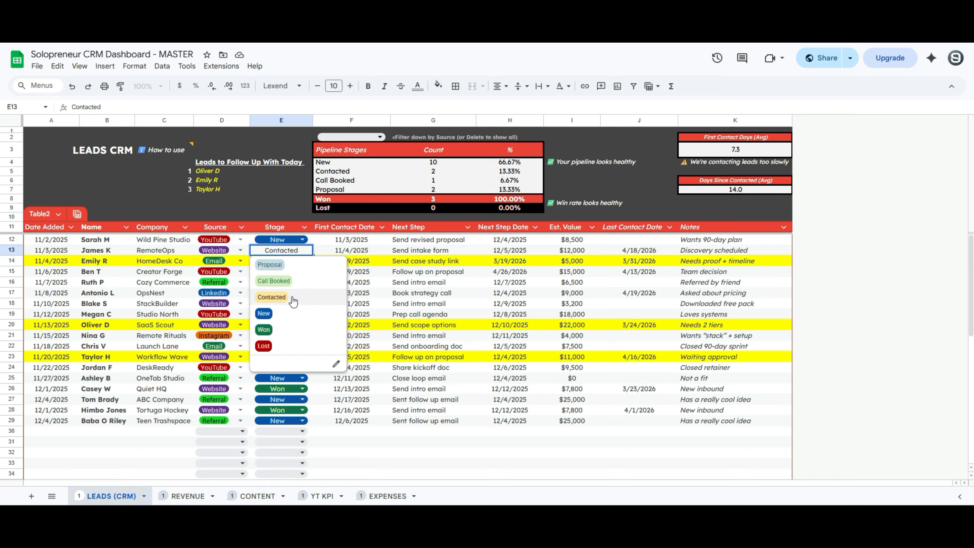
{"action": "left_click", "coordinate": [286, 265]}
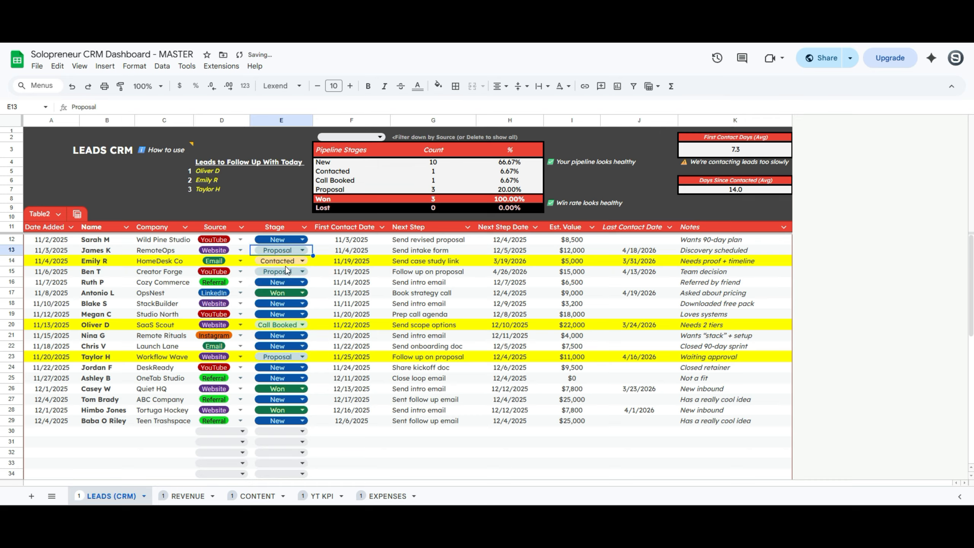
{"action": "left_click", "coordinate": [510, 251]}
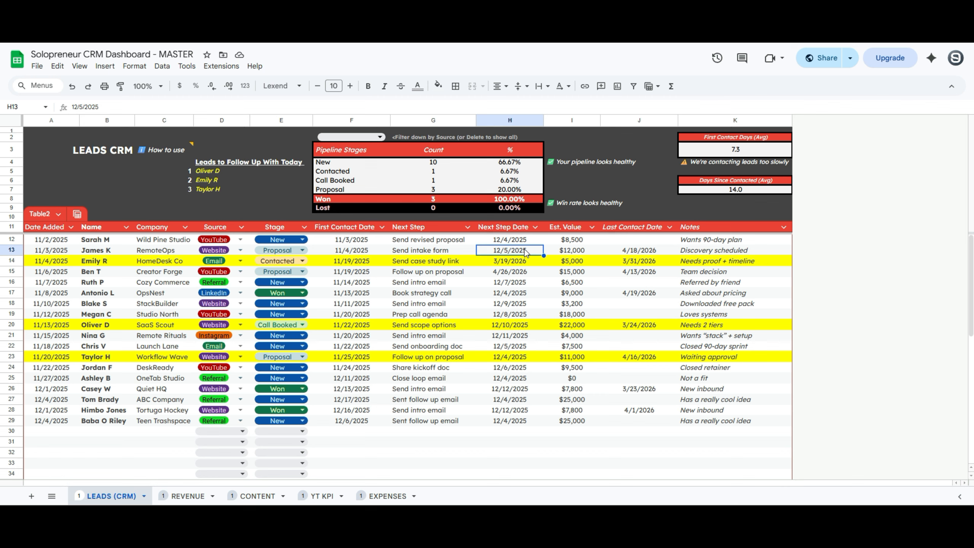
{"action": "left_click", "coordinate": [562, 254]}
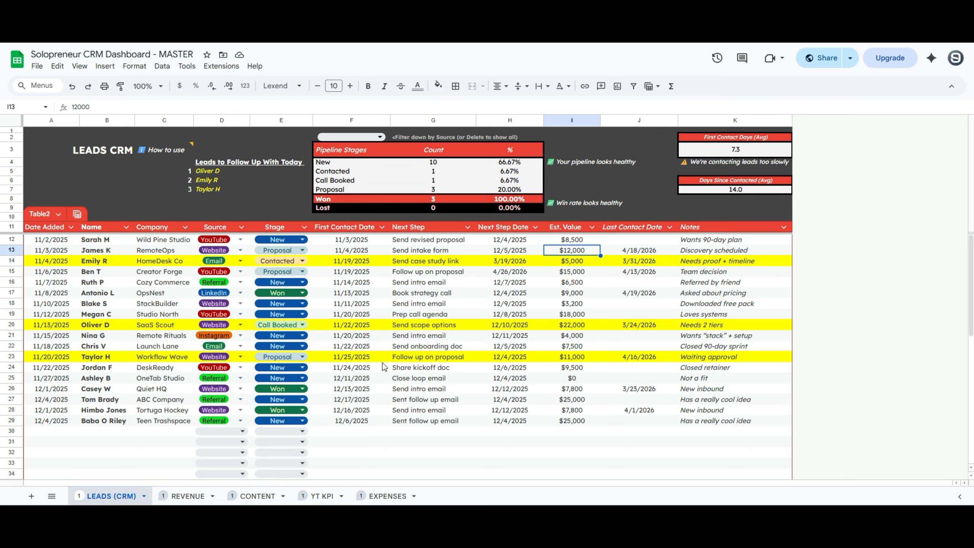
{"action": "key", "text": "Right"}
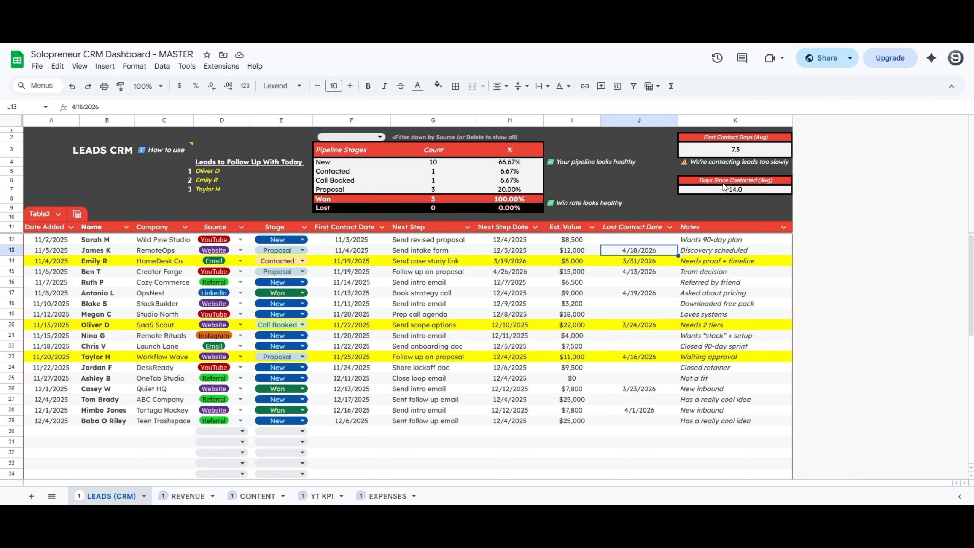
{"action": "left_click", "coordinate": [704, 254]}
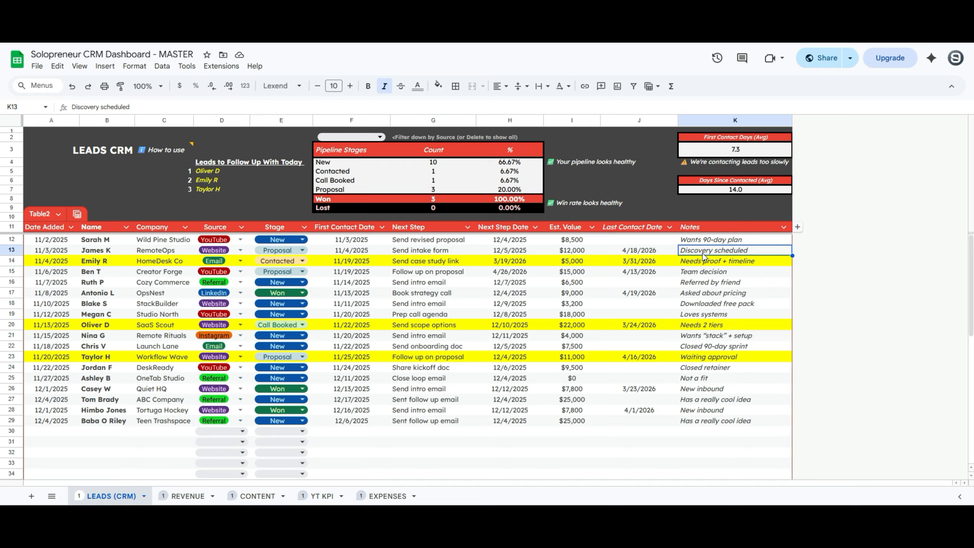
{"action": "left_click", "coordinate": [770, 250]}
Review the Pipeline Stages counts and the OpsNest lead's stage options without changing anything
{"action": "left_click", "coordinate": [328, 151]}
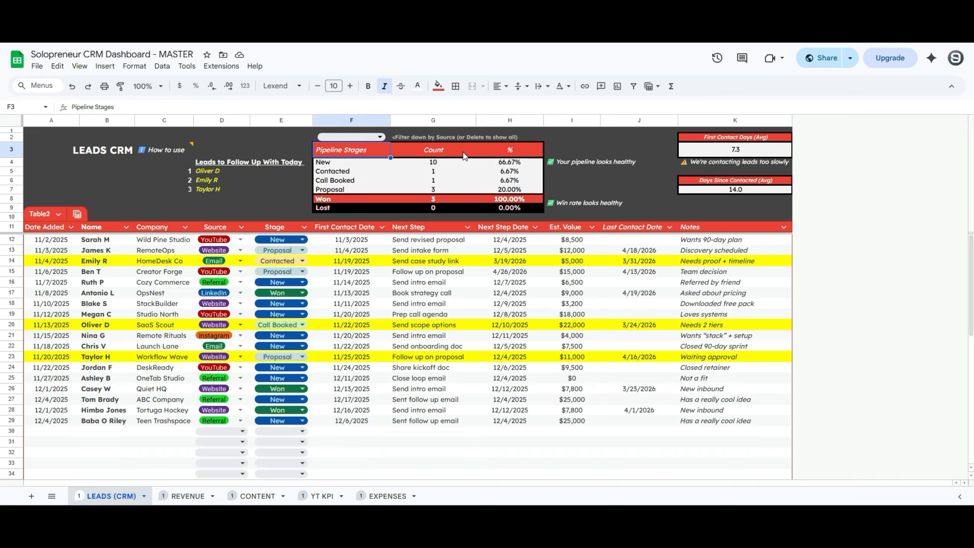
{"action": "left_click", "coordinate": [364, 160]}
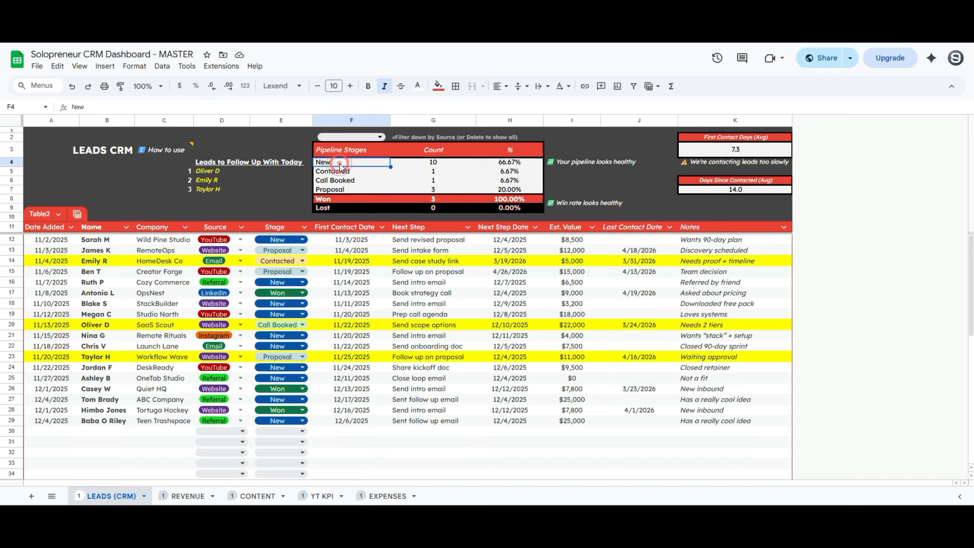
{"action": "left_click", "coordinate": [439, 163]}
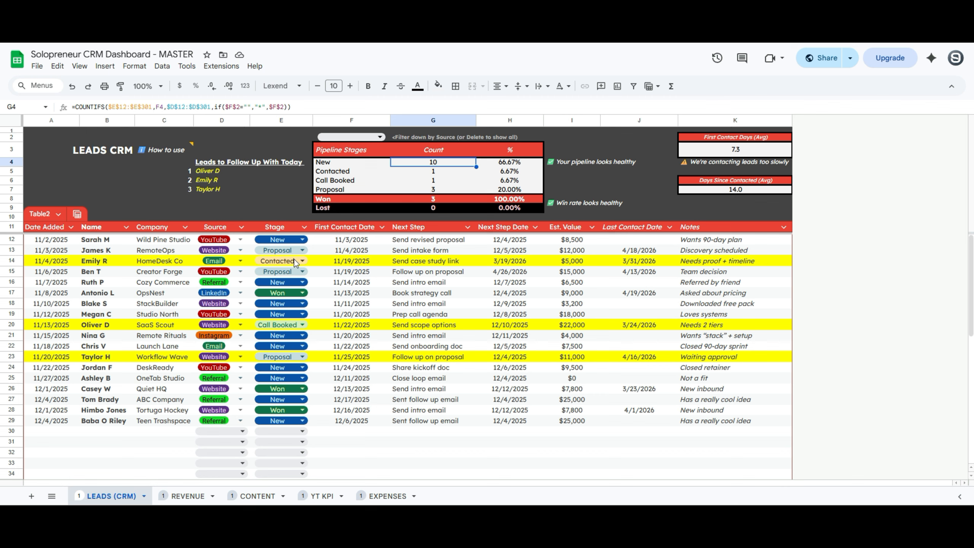
{"action": "left_click", "coordinate": [288, 293]}
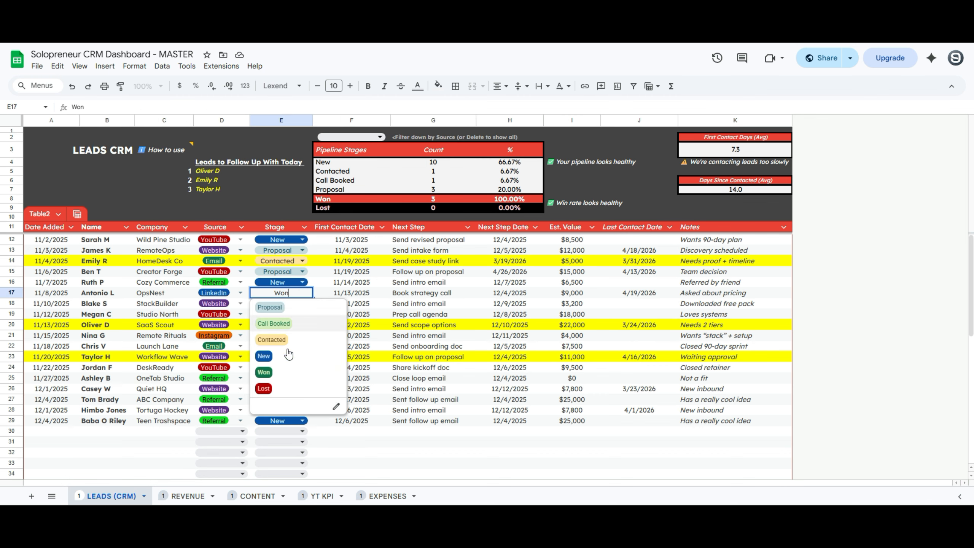
{"action": "left_click", "coordinate": [365, 267]}
{"action": "left_click", "coordinate": [326, 199]}
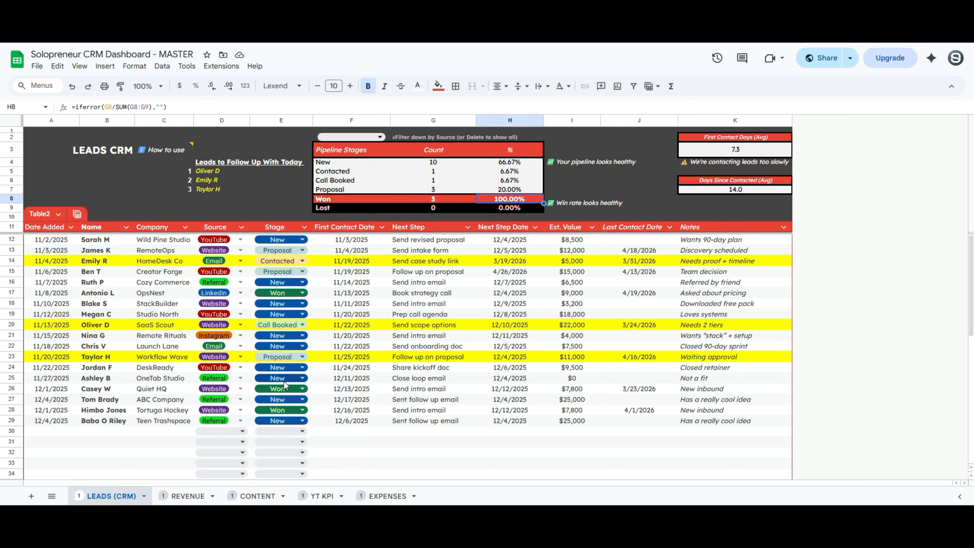
Mark the Tortuga Hockey lead as Lost and check the win rate formula
{"action": "left_click", "coordinate": [288, 409]}
{"action": "left_click", "coordinate": [288, 401]}
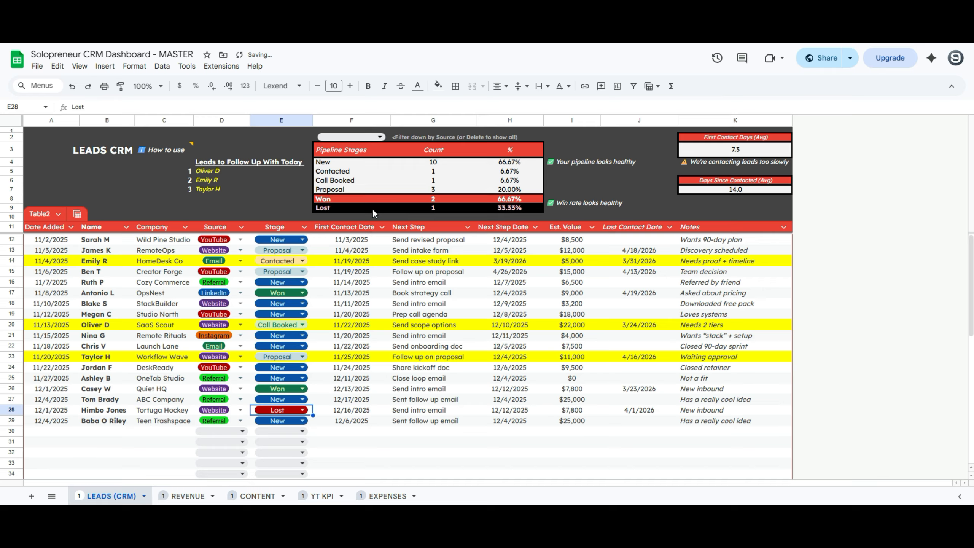
{"action": "left_click", "coordinate": [518, 200]}
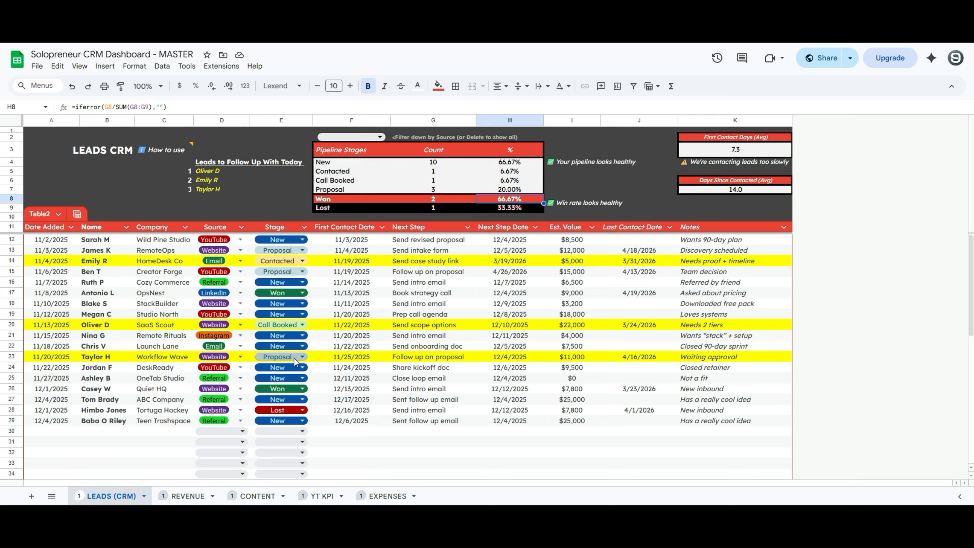
{"action": "left_click", "coordinate": [378, 137]}
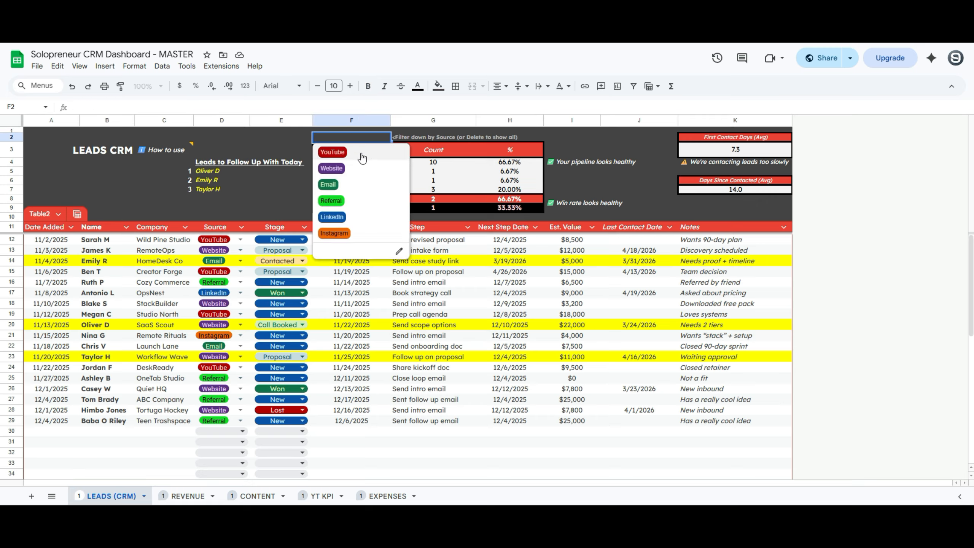
{"action": "left_click", "coordinate": [349, 191]}
{"action": "left_click", "coordinate": [376, 138]}
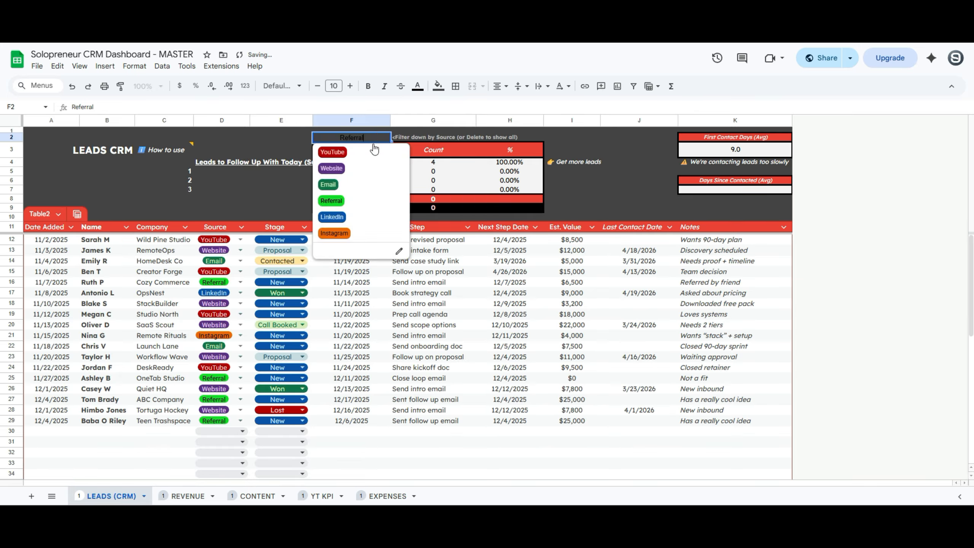
{"action": "left_click", "coordinate": [368, 152]}
{"action": "left_click", "coordinate": [371, 137]}
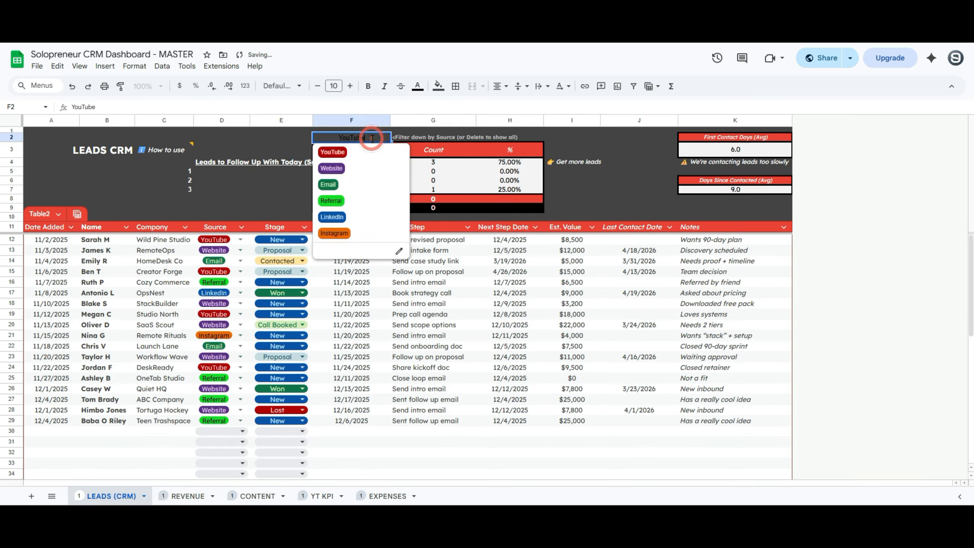
{"action": "left_click", "coordinate": [357, 184]}
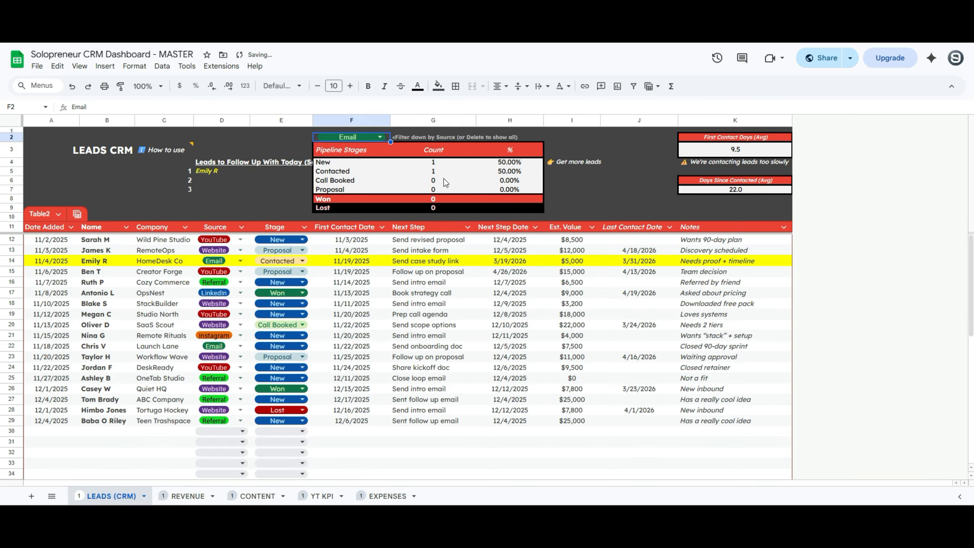
{"action": "left_click", "coordinate": [376, 137]}
{"action": "left_click", "coordinate": [332, 217]}
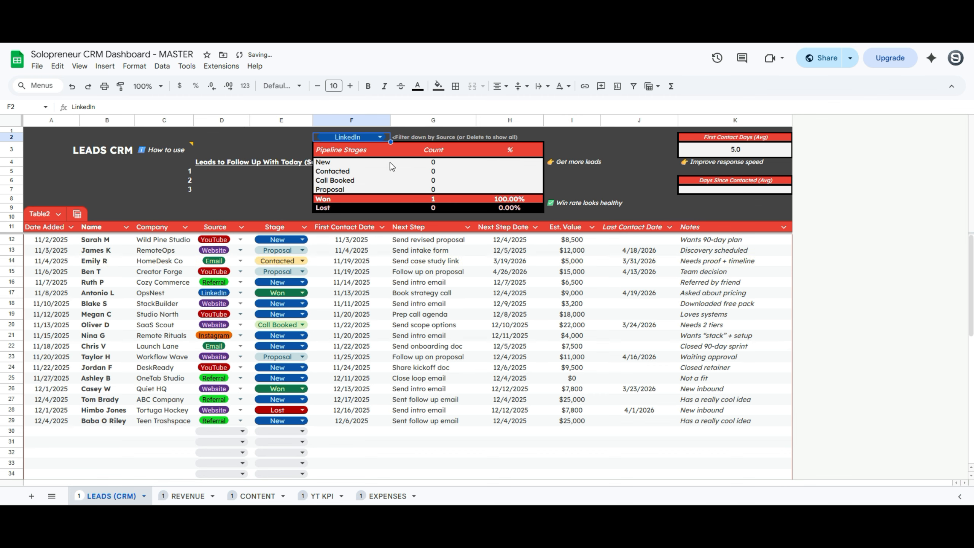
{"action": "left_click", "coordinate": [378, 137]}
{"action": "left_click", "coordinate": [356, 228]}
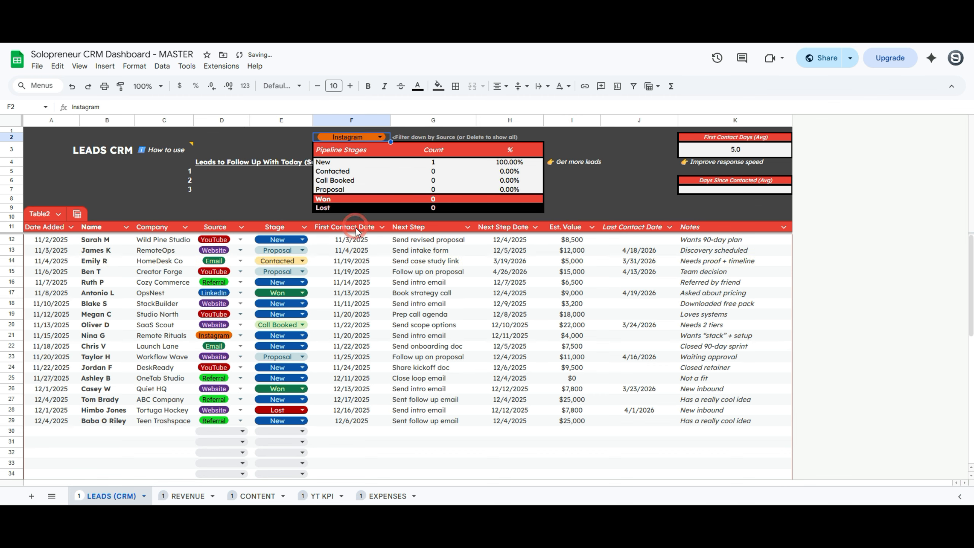
{"action": "left_click", "coordinate": [375, 139]}
{"action": "left_click", "coordinate": [353, 164]}
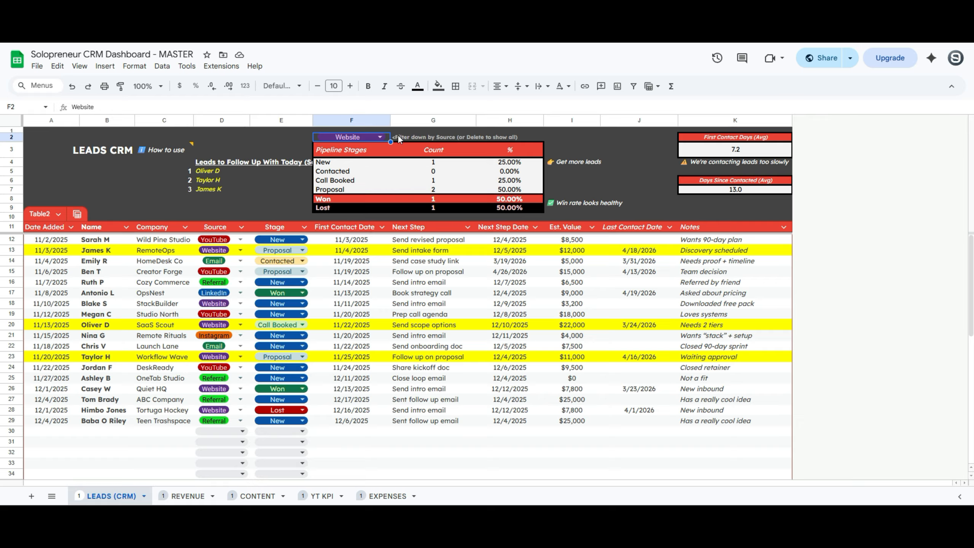
{"action": "key", "text": "Delete"}
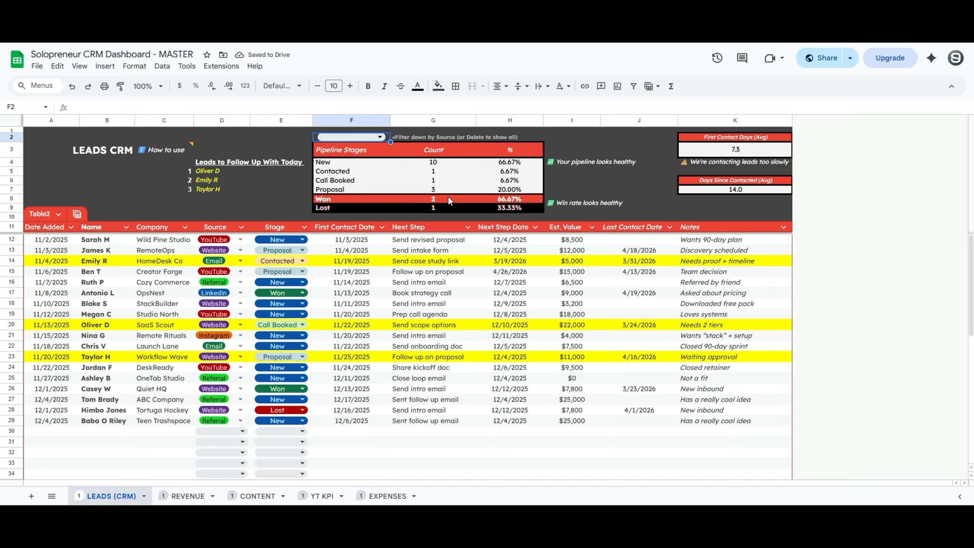
Select the first lead to follow up today, then switch to the REVENUE tab
{"action": "left_click", "coordinate": [212, 171]}
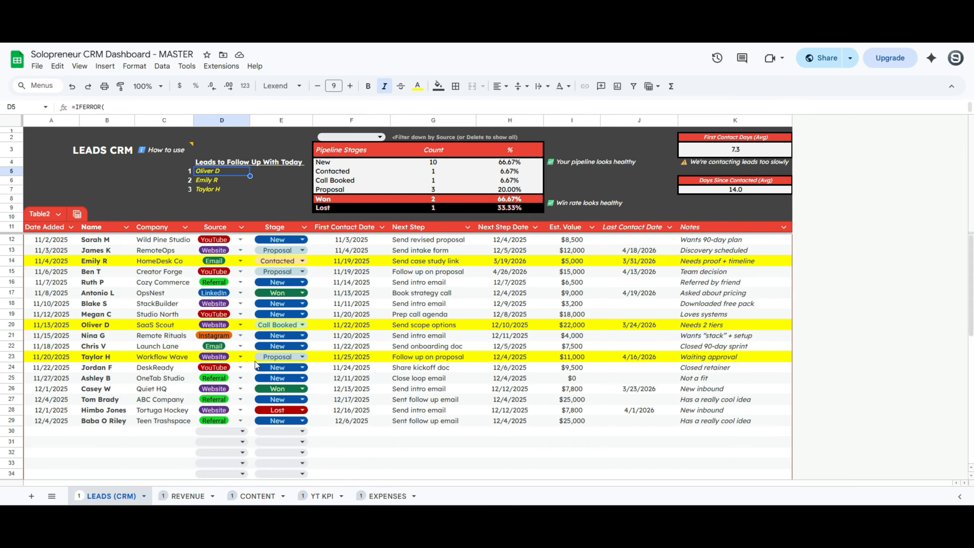
{"action": "left_click", "coordinate": [188, 495]}
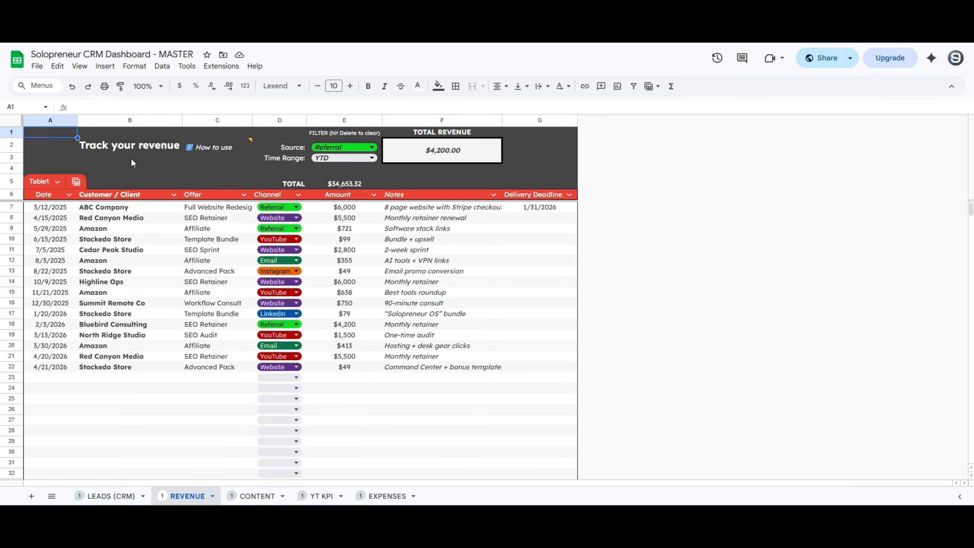
Add a 4/22/2026 row: client's name, CRM Dashboard, Website, $67, note 'Follow up and get review'
{"action": "mouse_move", "coordinate": [208, 143]}
{"action": "left_click", "coordinate": [59, 378]}
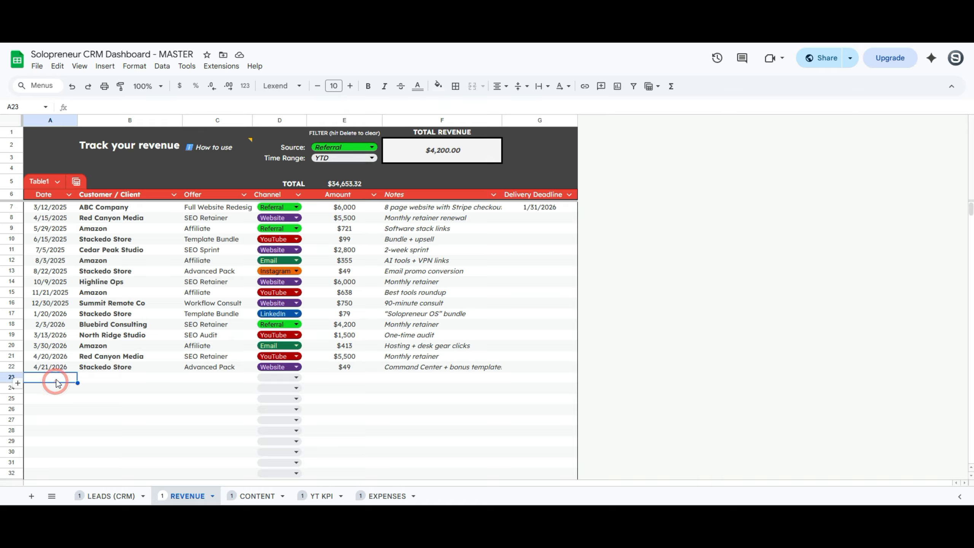
{"action": "key", "text": "ctrl+semicolon"}
{"action": "key", "text": "Tab"}
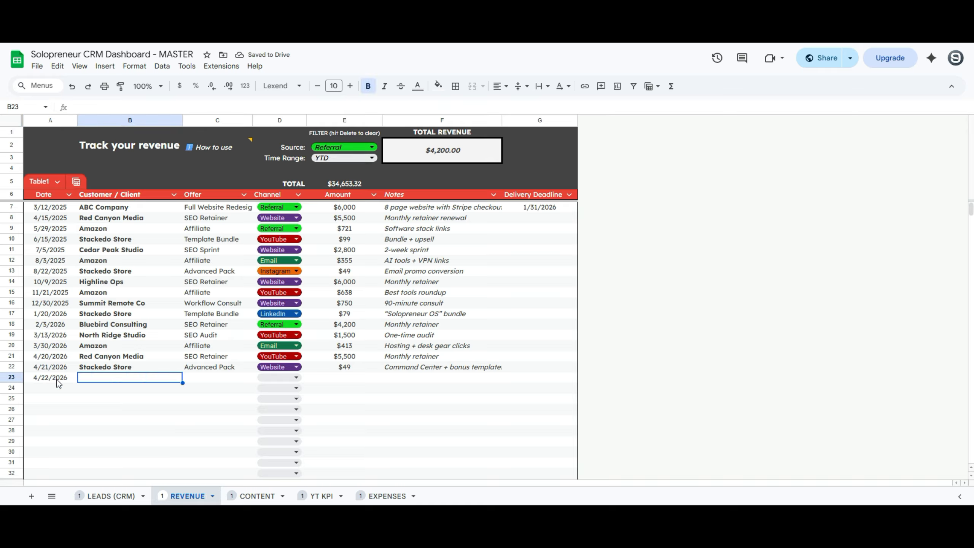
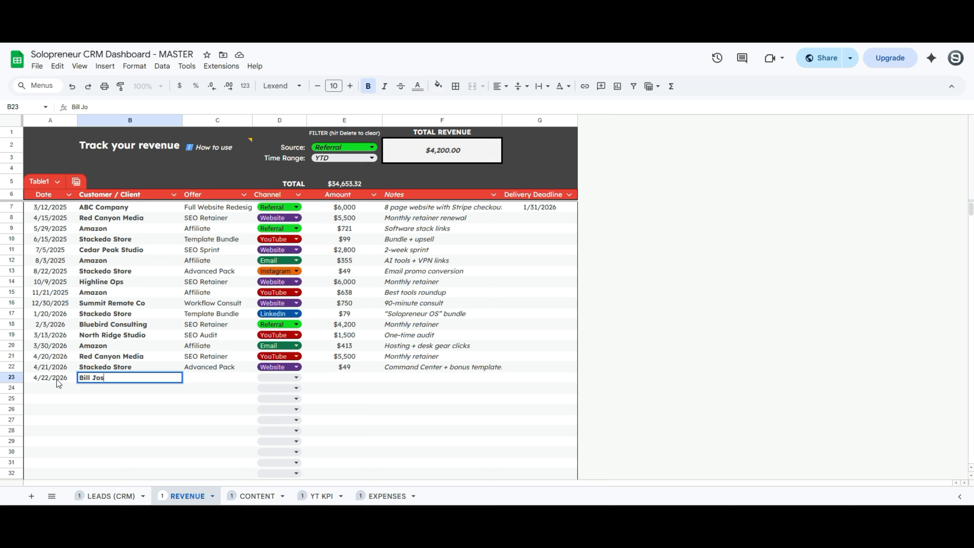
{"action": "key", "text": "Tab"}
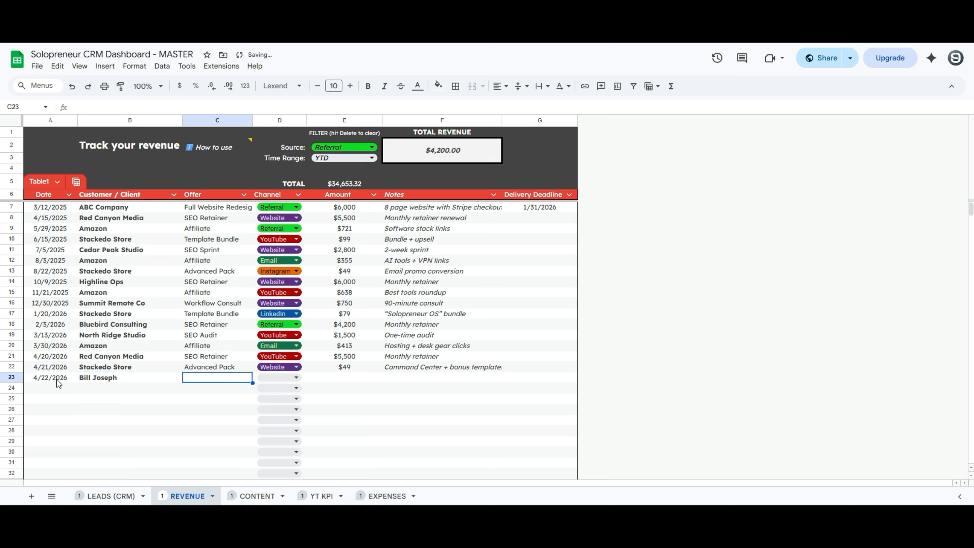
{"action": "type", "text": "CRM Das"}
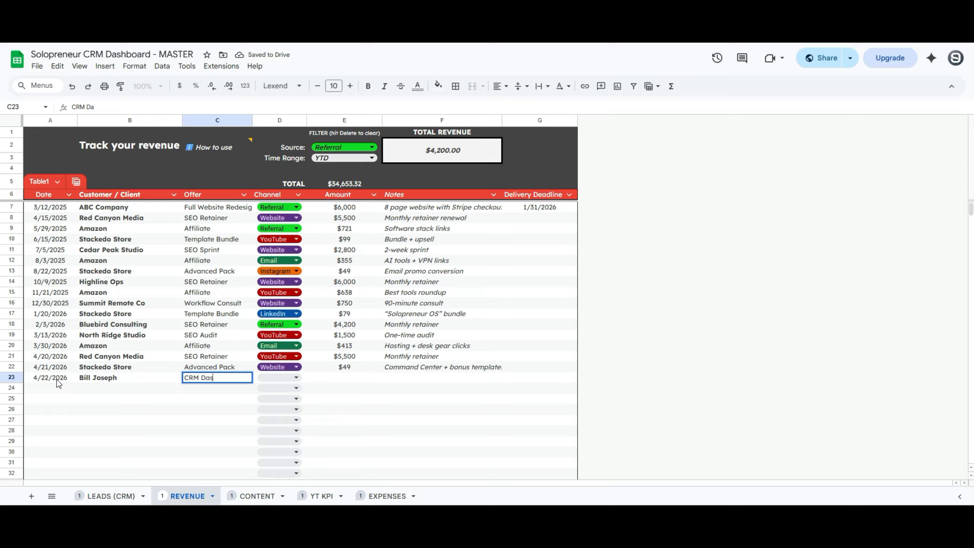
{"action": "type", "text": "hboard"}
{"action": "key", "text": "Tab"}
{"action": "type", "text": "web"}
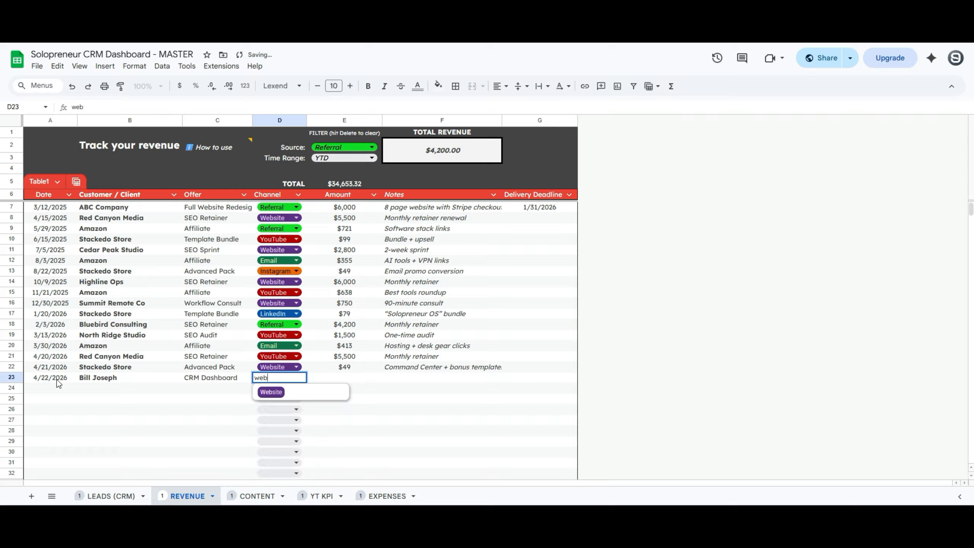
{"action": "key", "text": "Tab"}
{"action": "type", "text": "67"}
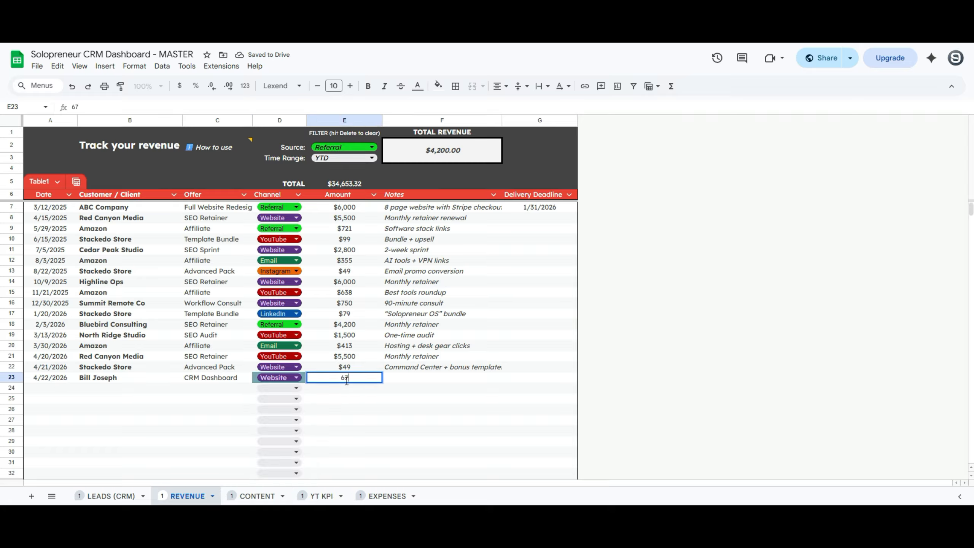
{"action": "key", "text": "Tab"}
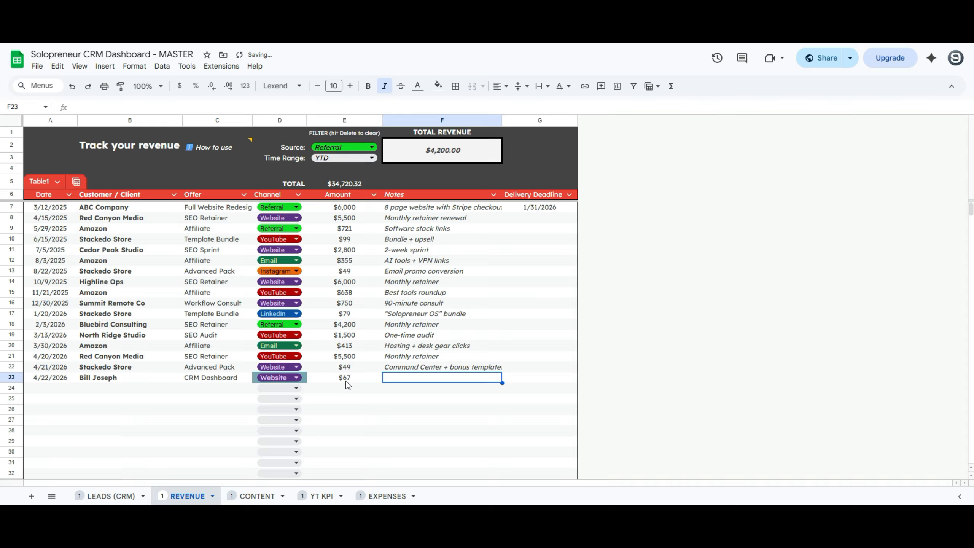
{"action": "type", "text": "Follow up an"}
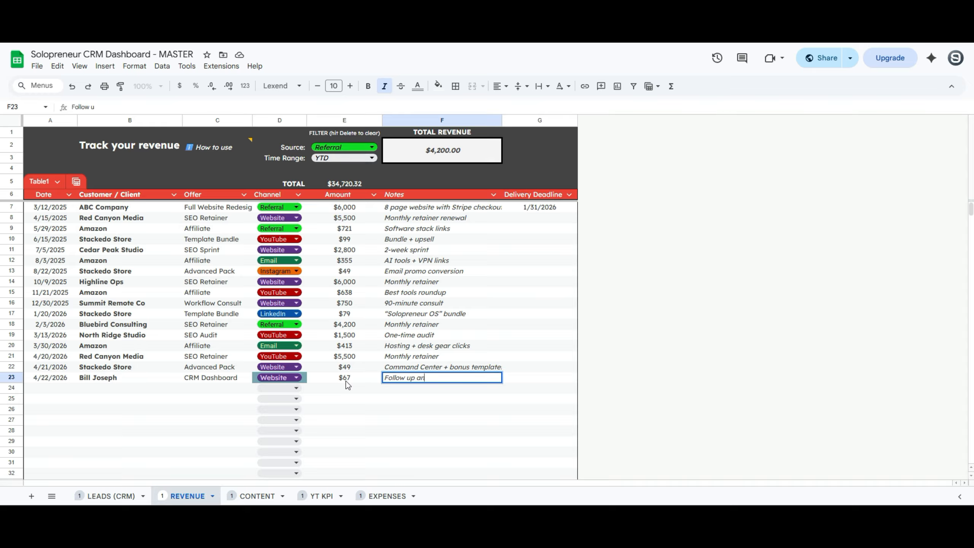
{"action": "type", "text": "d get review"}
{"action": "key", "text": "Tab"}
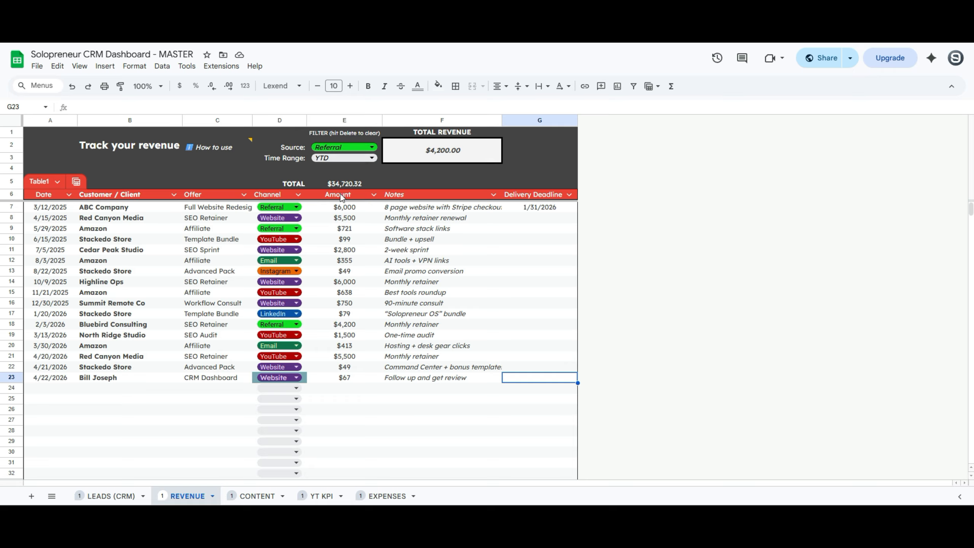
Filter total revenue by the Website source, then by YouTube
{"action": "left_click", "coordinate": [340, 149]}
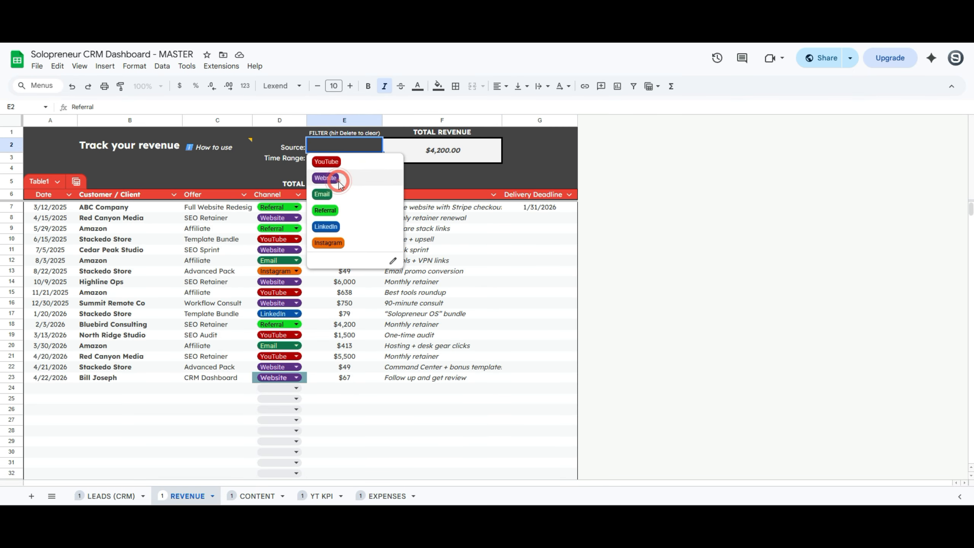
{"action": "left_click", "coordinate": [326, 178]}
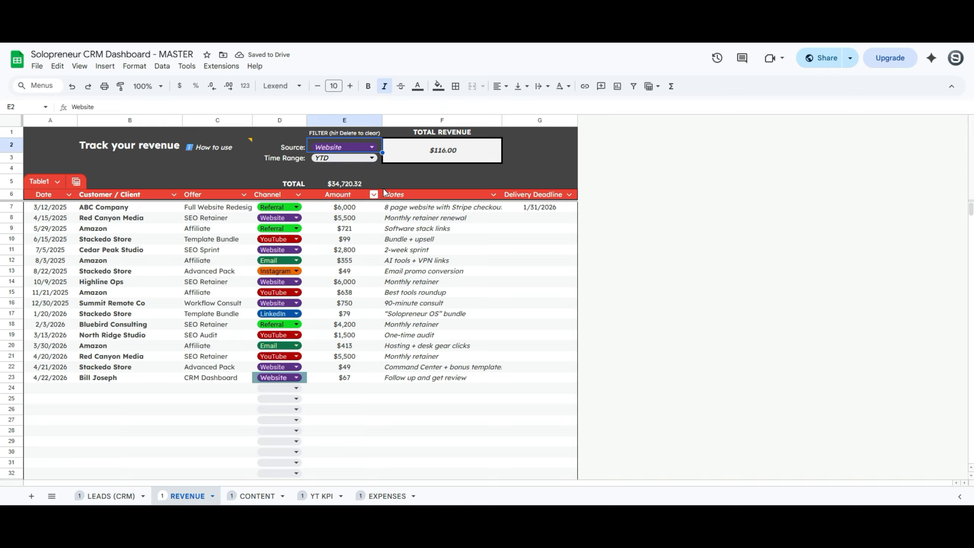
{"action": "left_click", "coordinate": [372, 148]}
{"action": "left_click", "coordinate": [366, 163]}
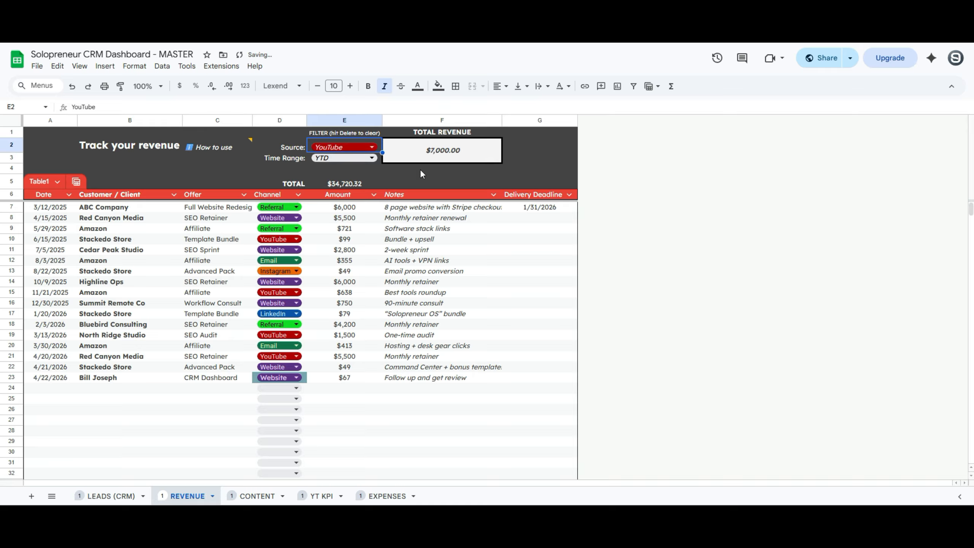
Try the revenue time range filters: last 30, 60, 90 days, then last month
{"action": "left_click", "coordinate": [345, 158]}
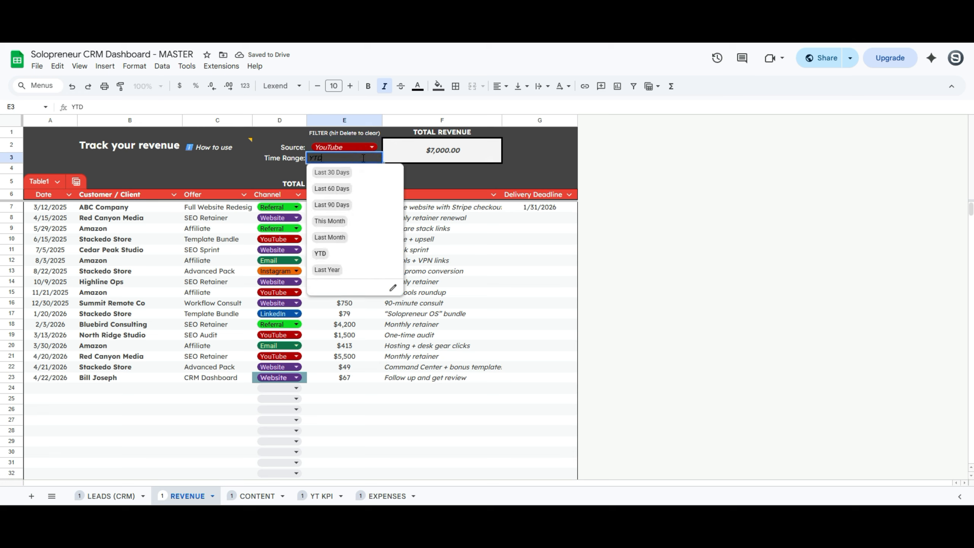
{"action": "left_click", "coordinate": [352, 172]}
{"action": "left_click", "coordinate": [357, 158]}
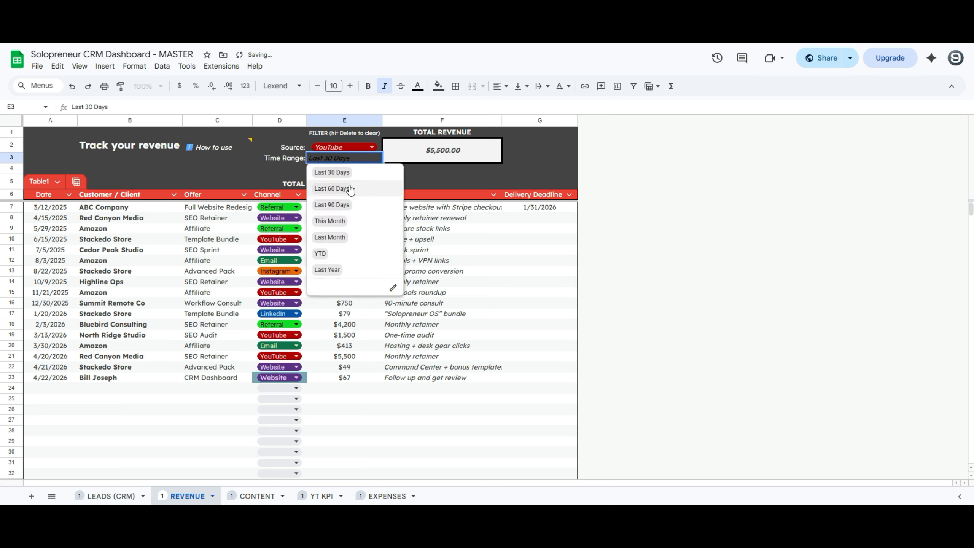
{"action": "left_click", "coordinate": [348, 189]}
{"action": "double_click", "coordinate": [350, 160]}
{"action": "left_click", "coordinate": [332, 204]}
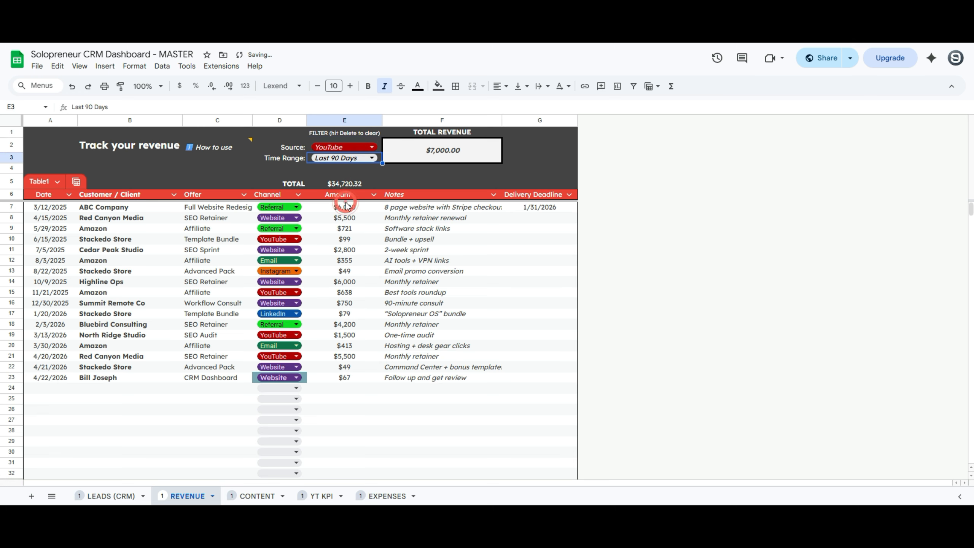
{"action": "double_click", "coordinate": [350, 161]}
{"action": "left_click", "coordinate": [346, 238]}
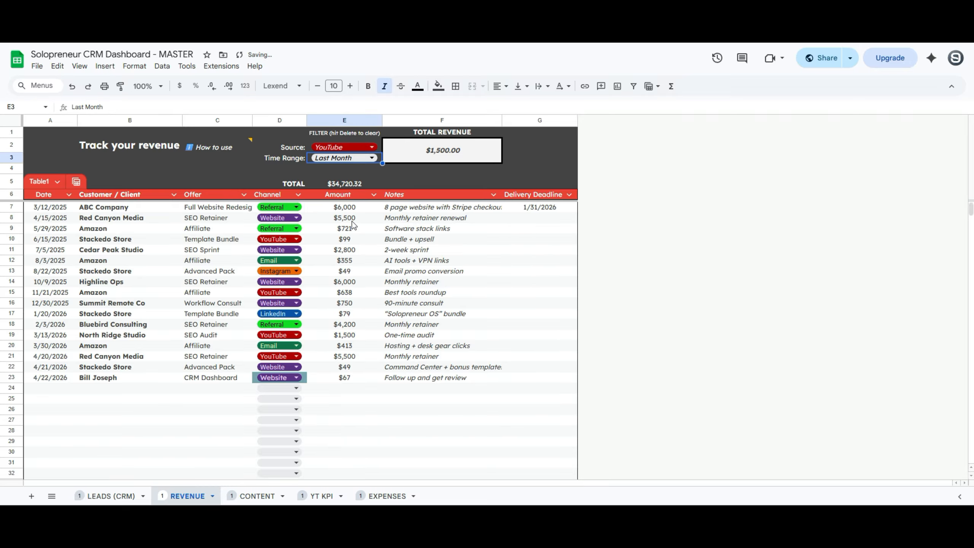
Clear both filters so total revenue reads $34,720.32, then go to the CONTENT sheet
{"action": "key", "text": "Delete"}
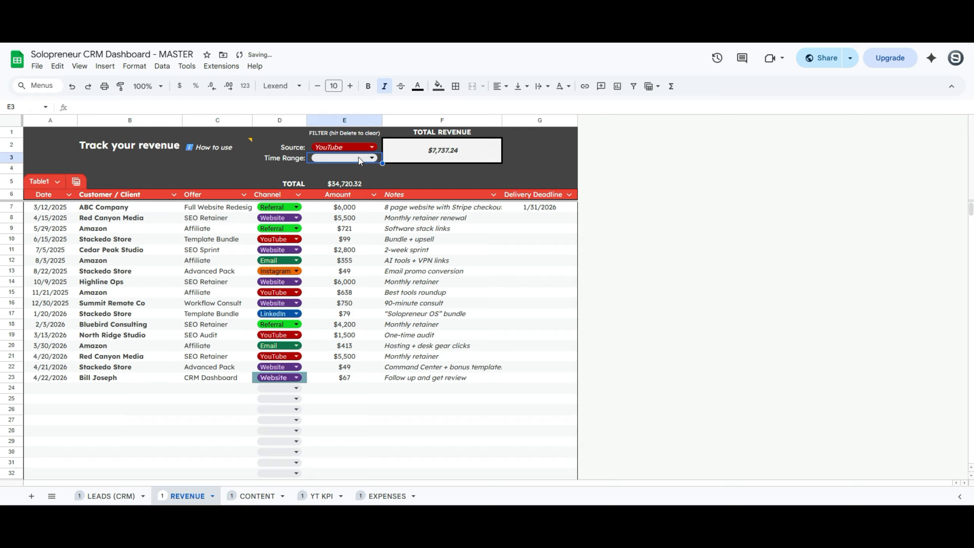
{"action": "left_click", "coordinate": [380, 150]}
{"action": "key", "text": "Delete"}
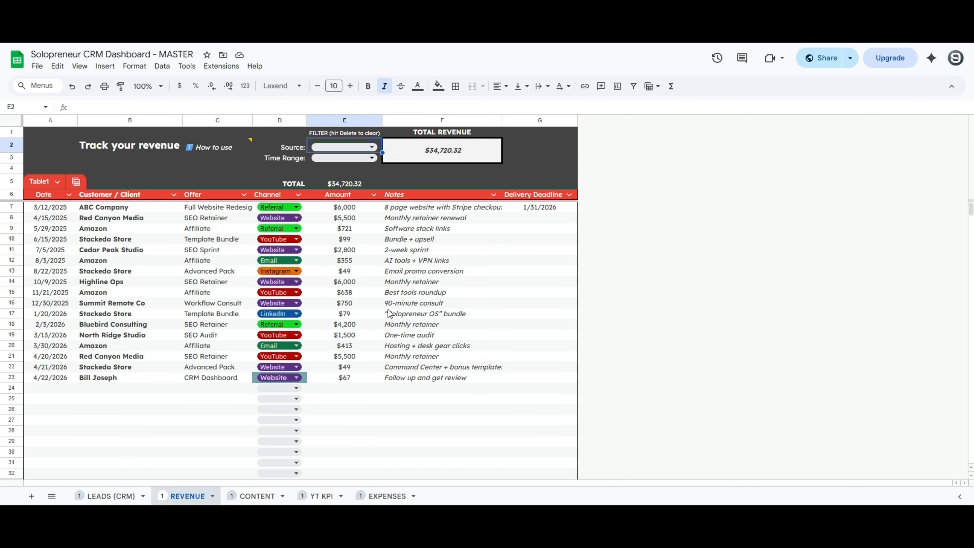
{"action": "left_click", "coordinate": [257, 496]}
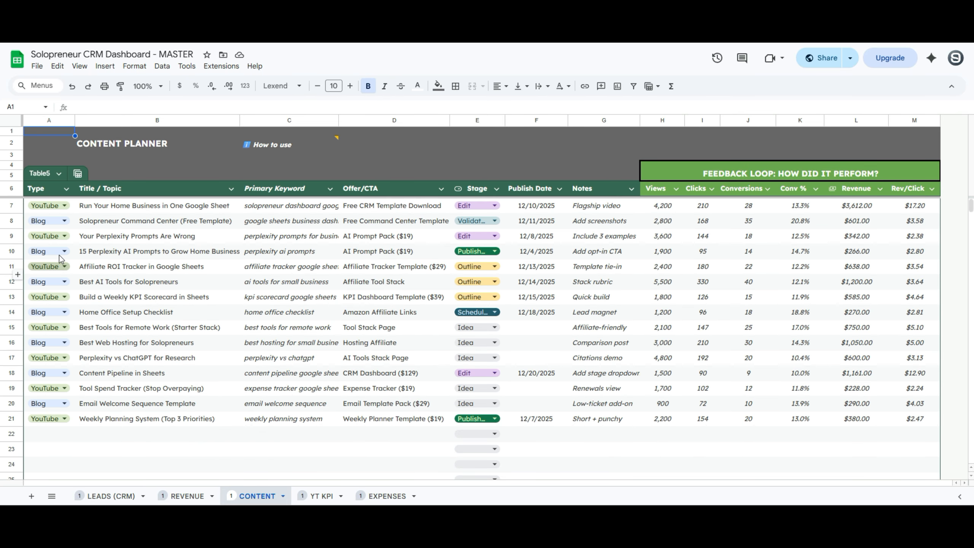
Add Instagram and TikTok as allowed content types in the A8 dropdown's validation rule
{"action": "left_click", "coordinate": [57, 222]}
{"action": "left_click", "coordinate": [57, 226]}
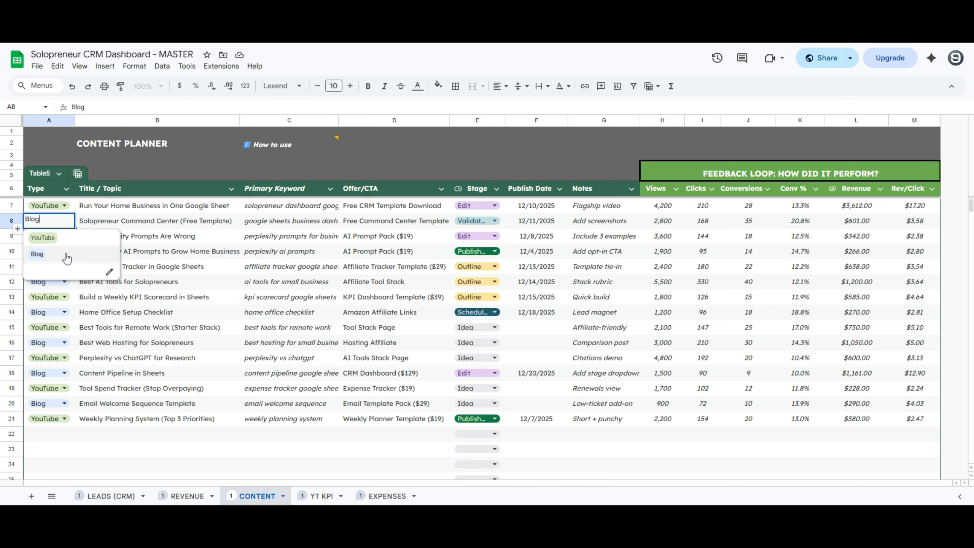
{"action": "left_click", "coordinate": [108, 271]}
{"action": "left_click", "coordinate": [859, 257]}
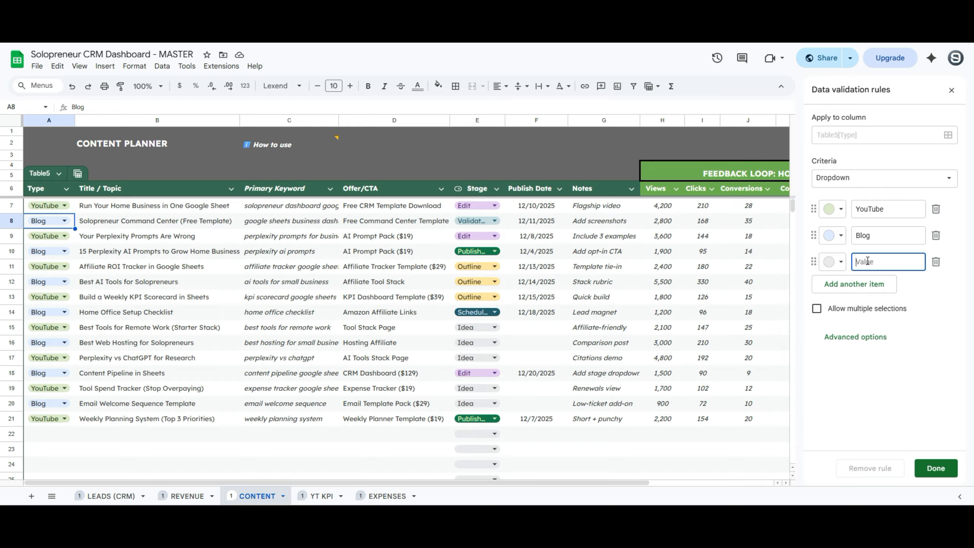
{"action": "type", "text": "Instagram"}
{"action": "left_click", "coordinate": [854, 284]}
{"action": "type", "text": "TIkTok"}
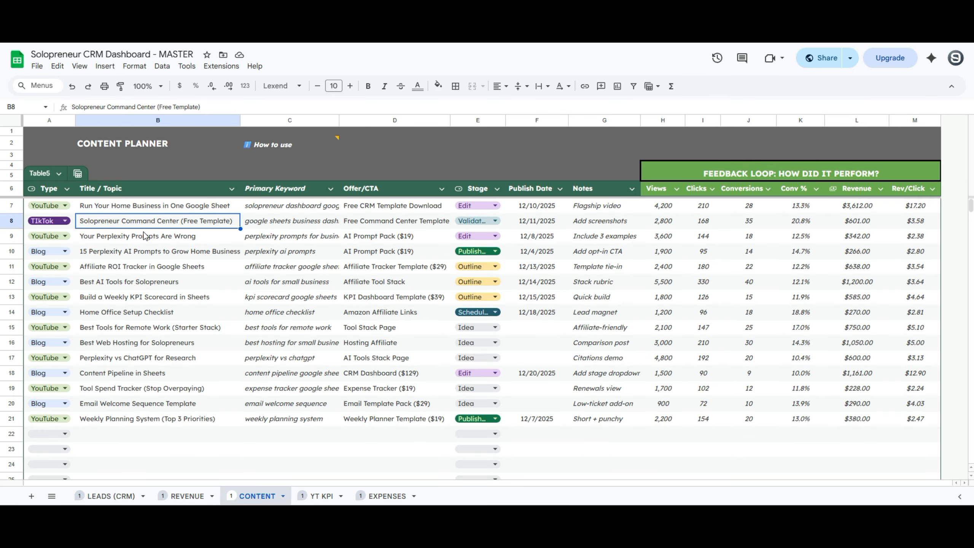
Follow C5's Search Now link to WordStream's Free Keyword Tool and select its keyword box
{"action": "left_click", "coordinate": [279, 226]}
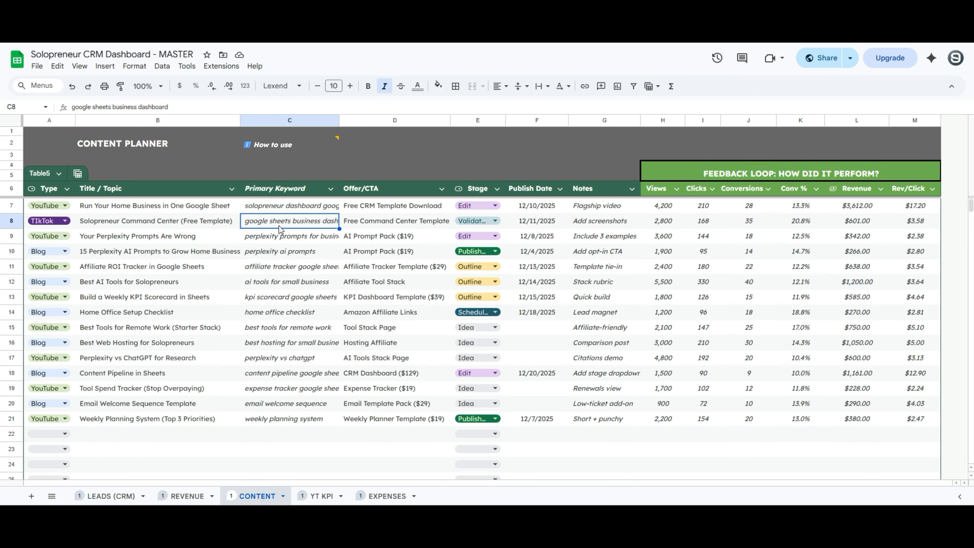
{"action": "left_click", "coordinate": [278, 178]}
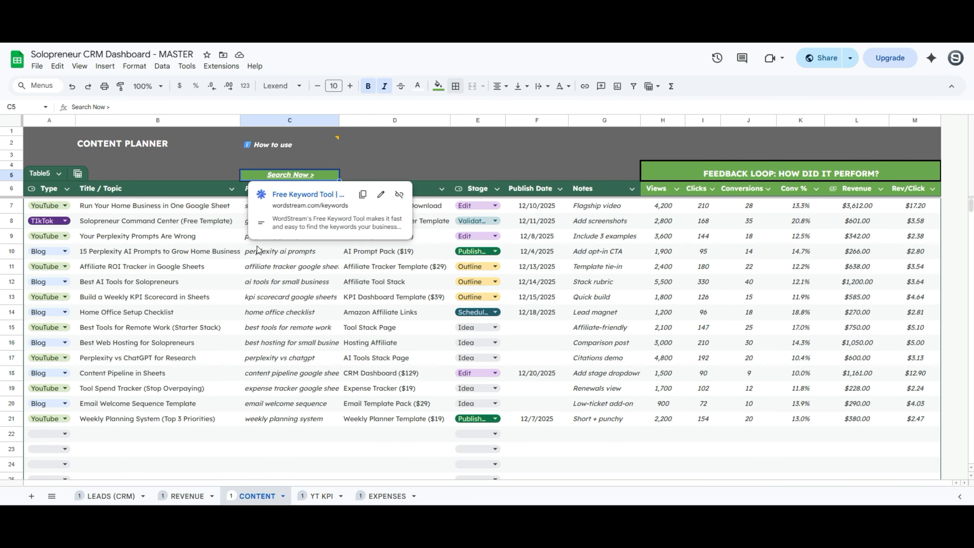
{"action": "left_click", "coordinate": [290, 195]}
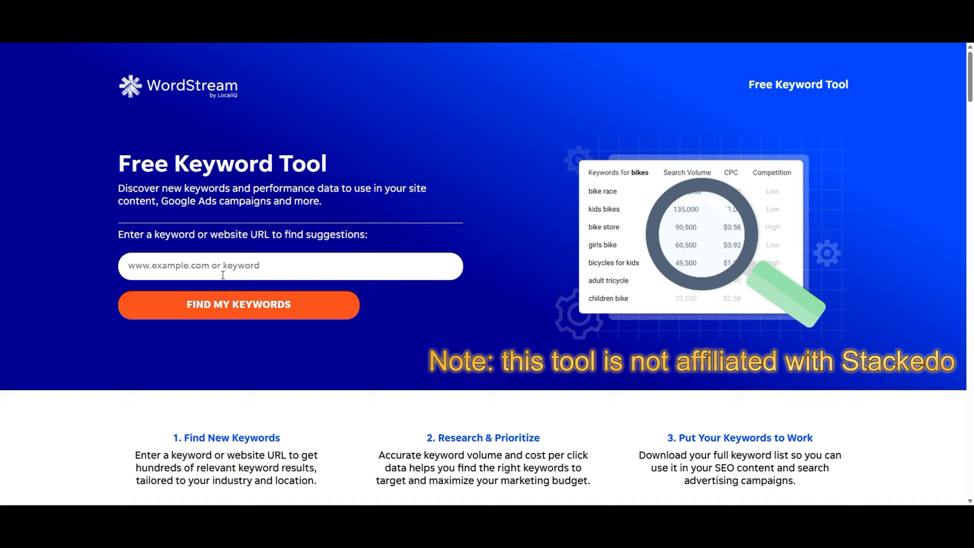
{"action": "left_click", "coordinate": [216, 271]}
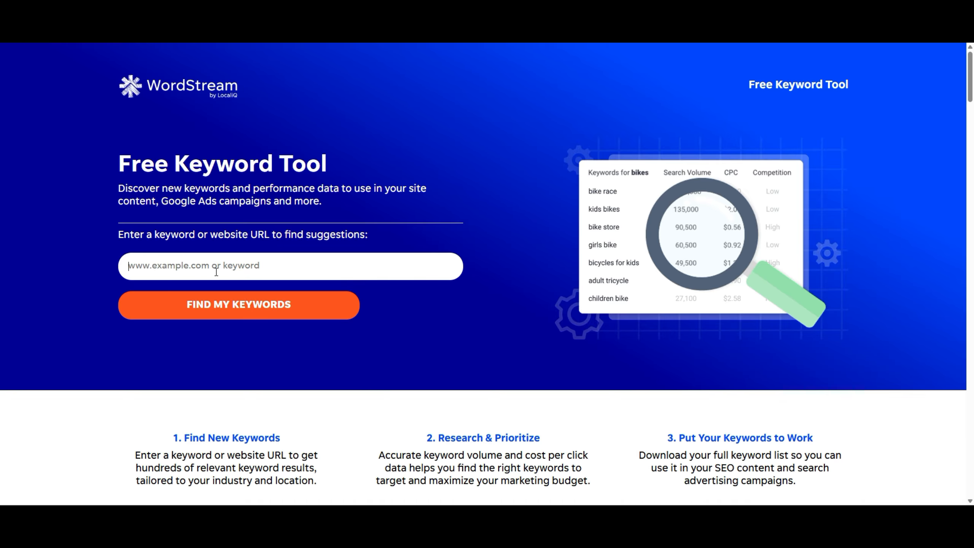
Search WordStream for the keyword 'SEO' and scroll through the results
{"action": "type", "text": "SEO"}
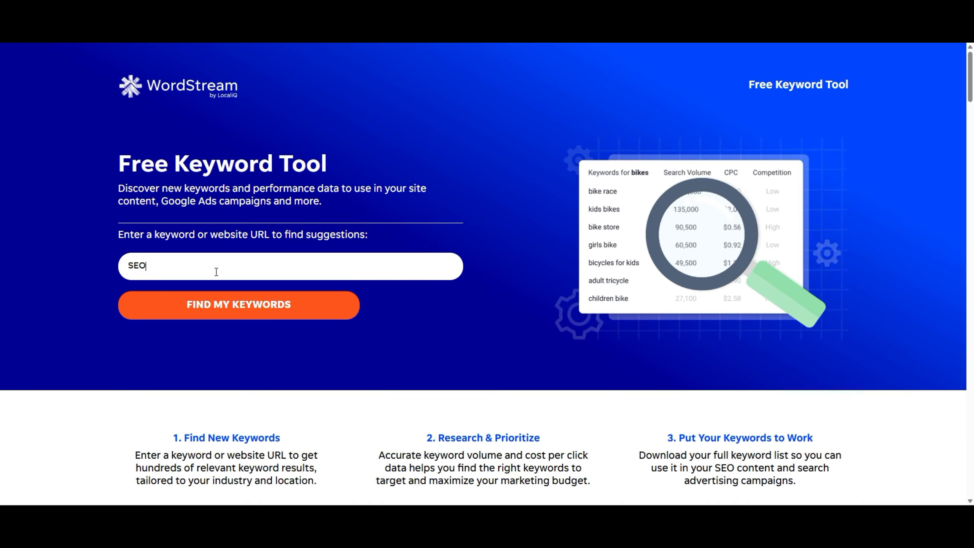
{"action": "key", "text": "Return"}
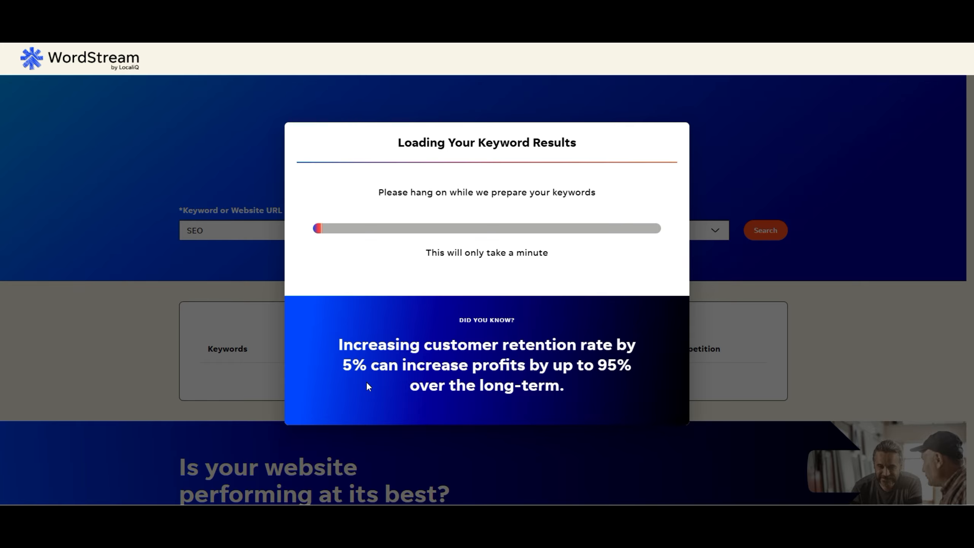
{"action": "scroll", "coordinate": [463, 257], "scroll_direction": "down", "scroll_amount": 3}
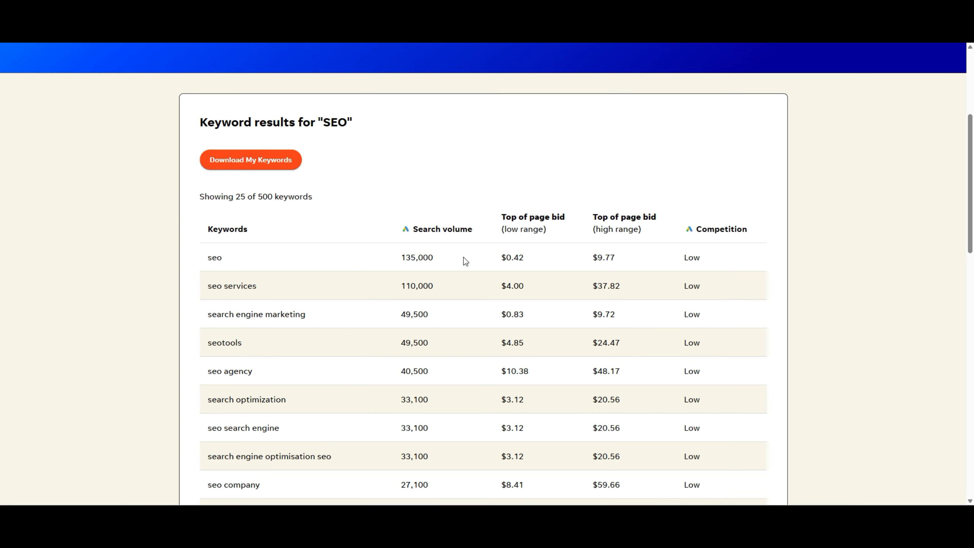
{"action": "scroll", "coordinate": [433, 260], "scroll_direction": "down", "scroll_amount": 1}
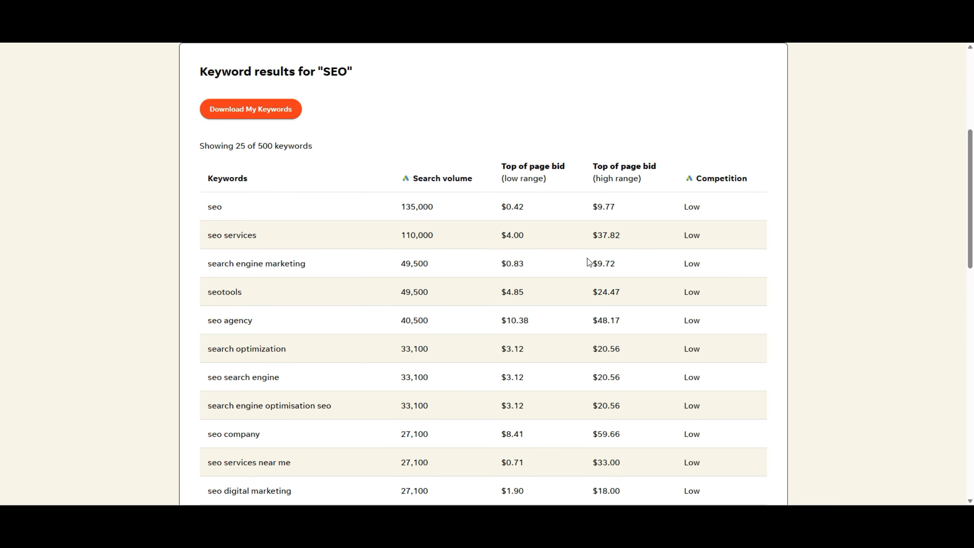
{"action": "scroll", "coordinate": [321, 265], "scroll_direction": "down", "scroll_amount": 10}
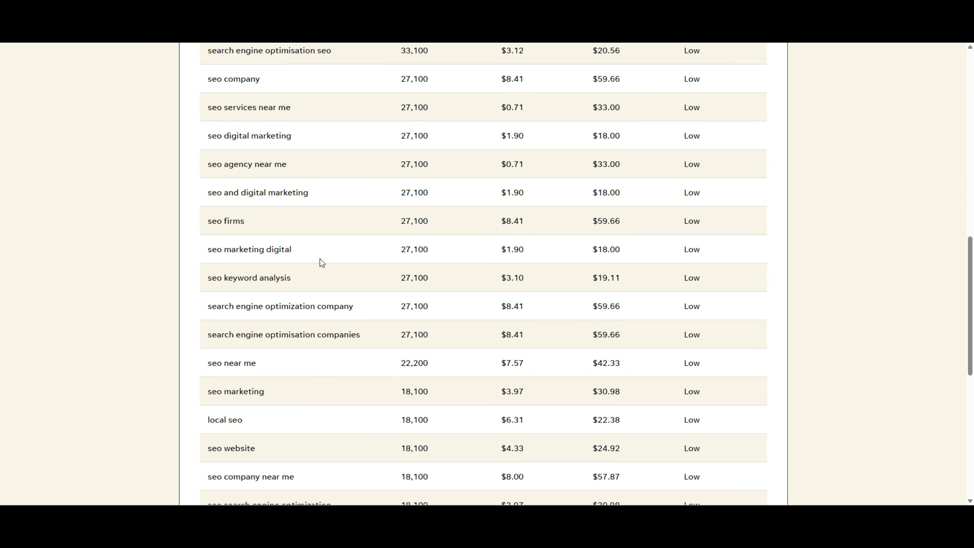
{"action": "scroll", "coordinate": [321, 265], "scroll_direction": "up", "scroll_amount": 12}
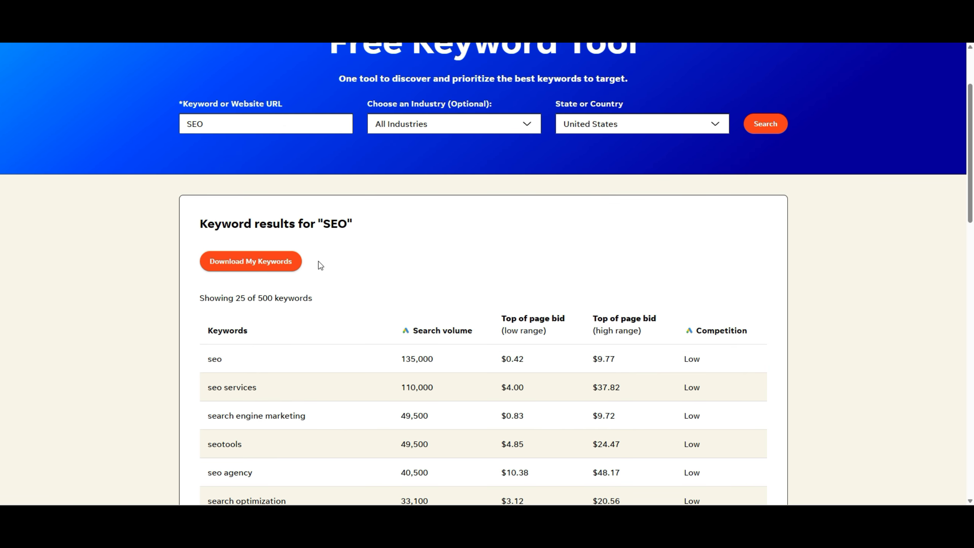
Rerun the search for Kentucky, United States, then check 'seo agency' in cell C7
{"action": "left_click", "coordinate": [614, 129]}
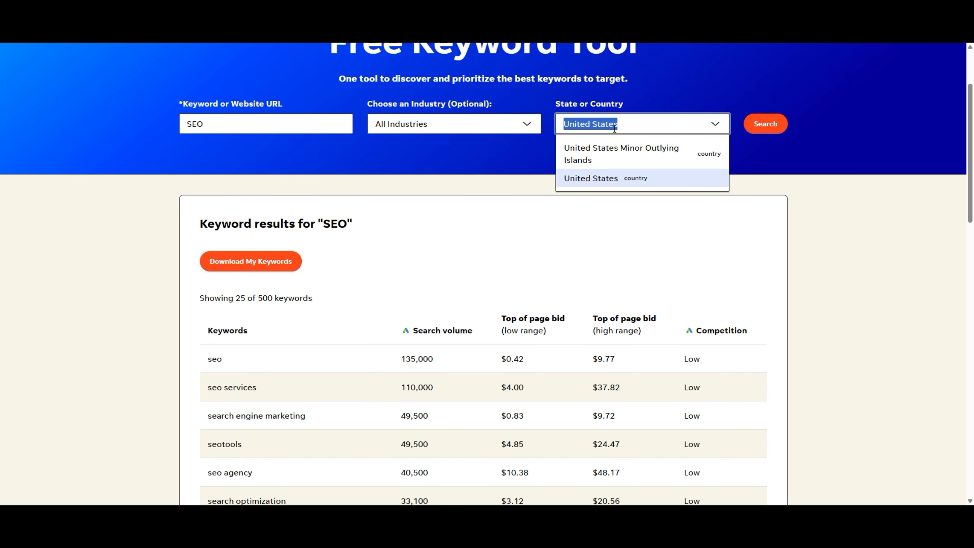
{"action": "type", "text": "kent"}
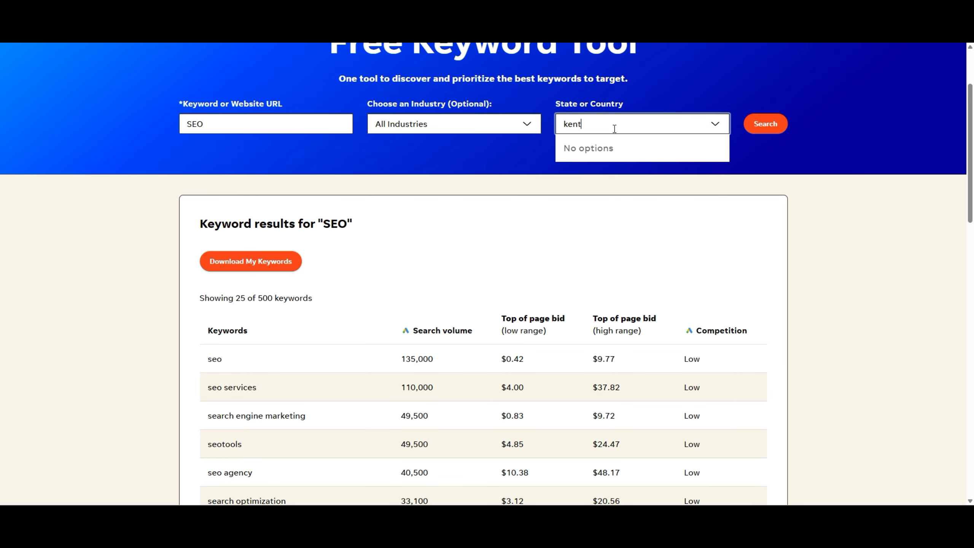
{"action": "type", "text": "ucky"}
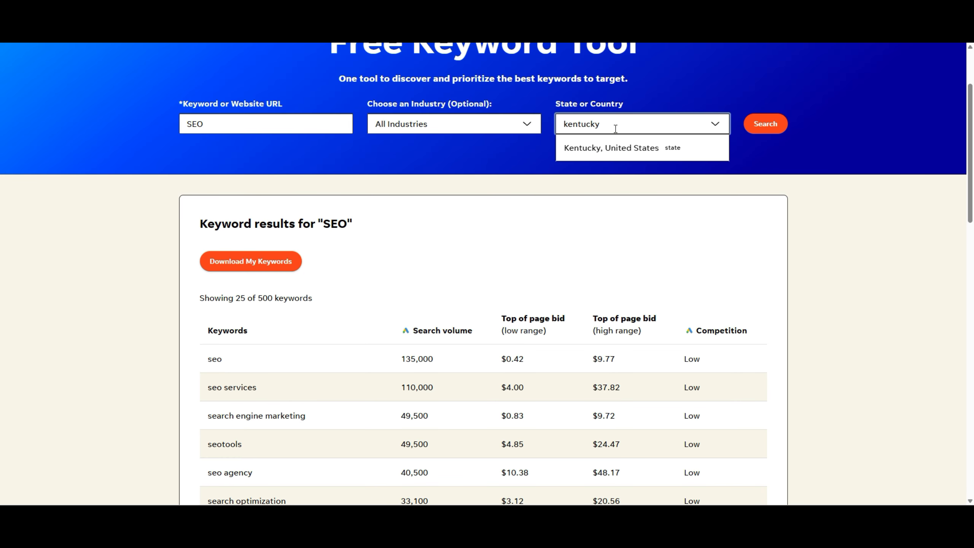
{"action": "left_click", "coordinate": [613, 142]}
{"action": "left_click", "coordinate": [769, 129]}
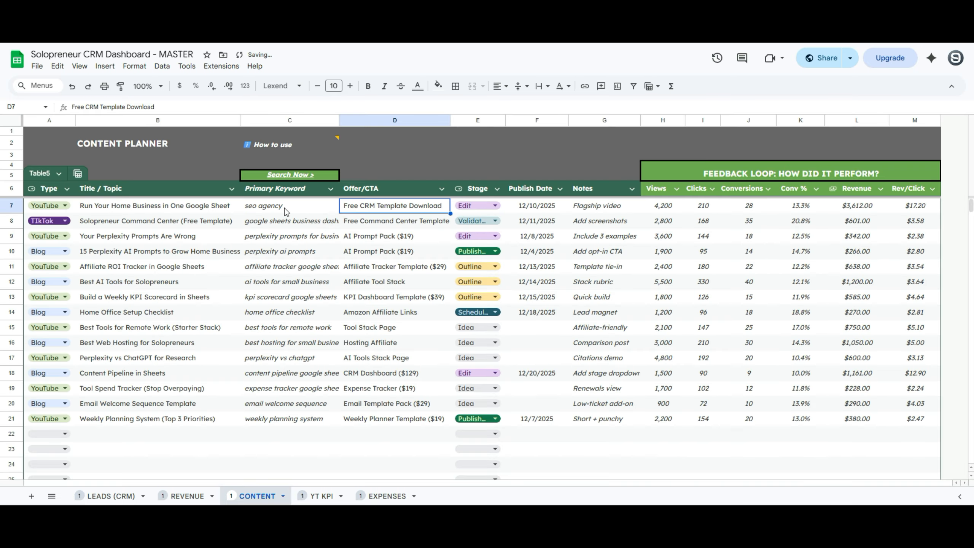
{"action": "left_click", "coordinate": [284, 208]}
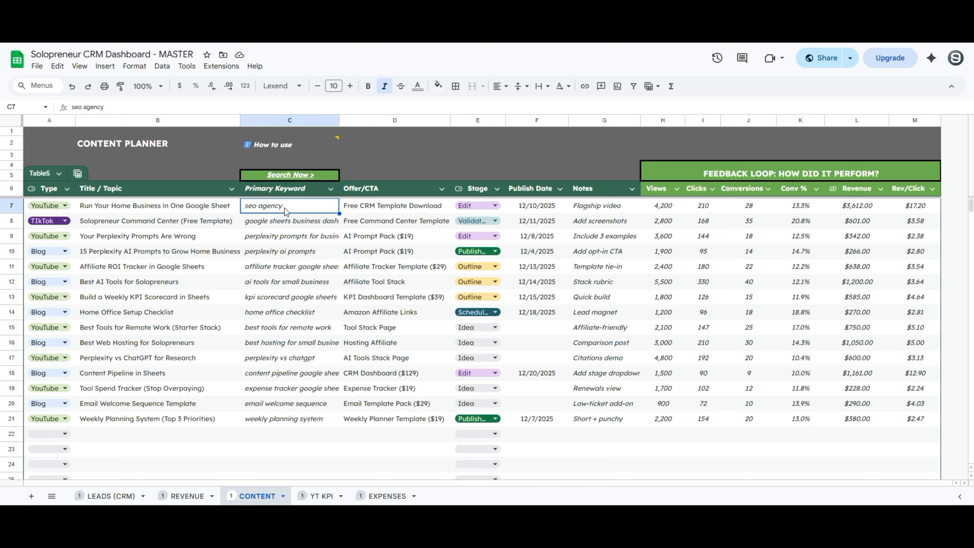
Check row 7's Offer/CTA entry, then open its Stage dropdown in E7
{"action": "left_click", "coordinate": [407, 208]}
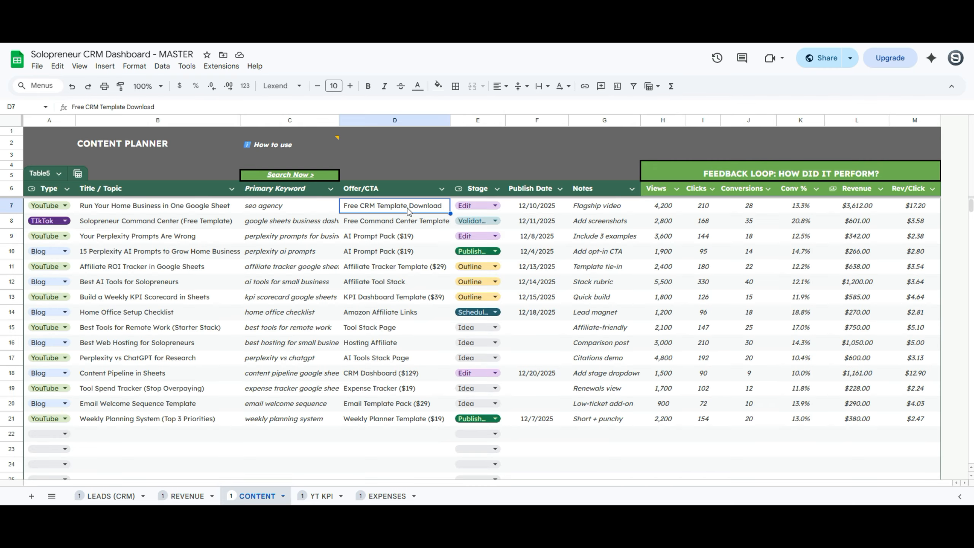
{"action": "left_click", "coordinate": [479, 206]}
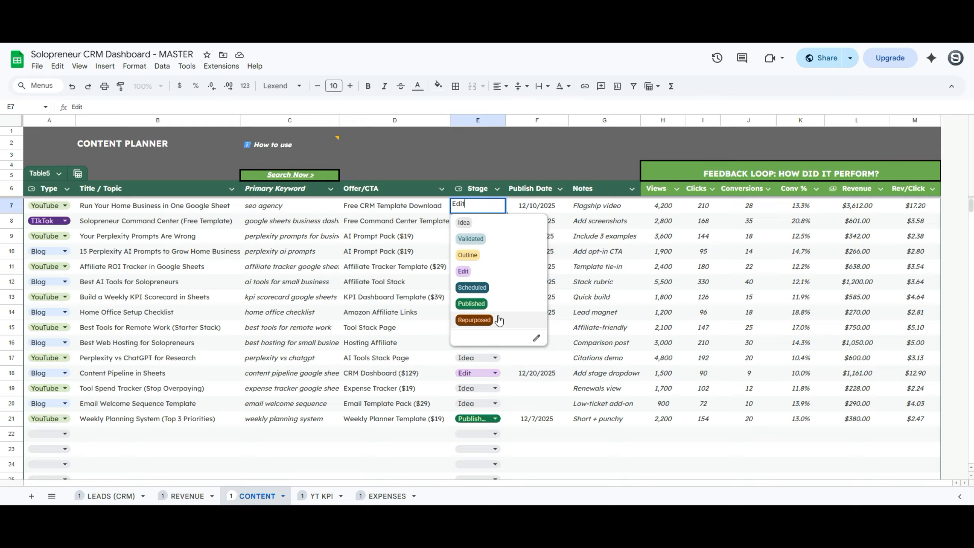
Keep row 7's stage as Edit and review the G7 and G8 notes and Feedback Loop section
{"action": "left_click", "coordinate": [547, 209]}
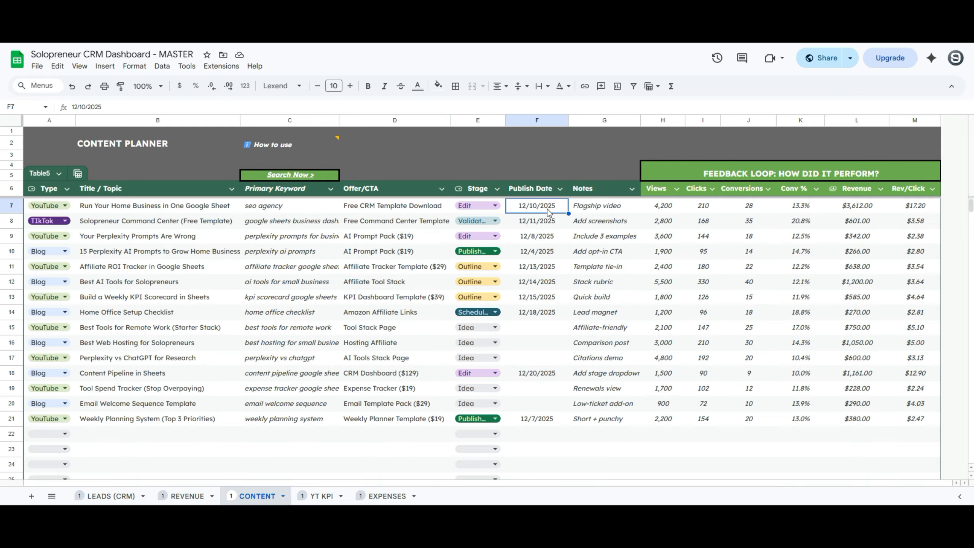
{"action": "left_click", "coordinate": [587, 206]}
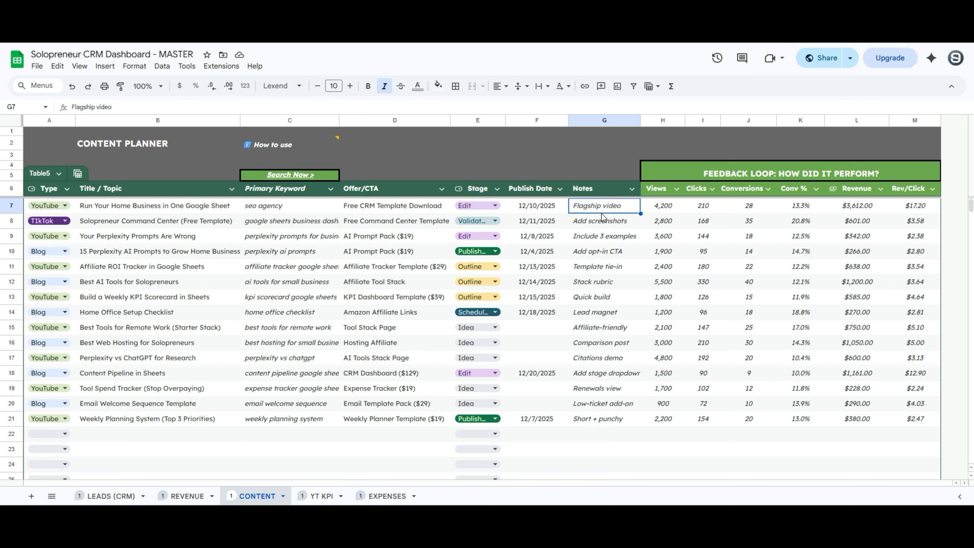
{"action": "left_click", "coordinate": [579, 222]}
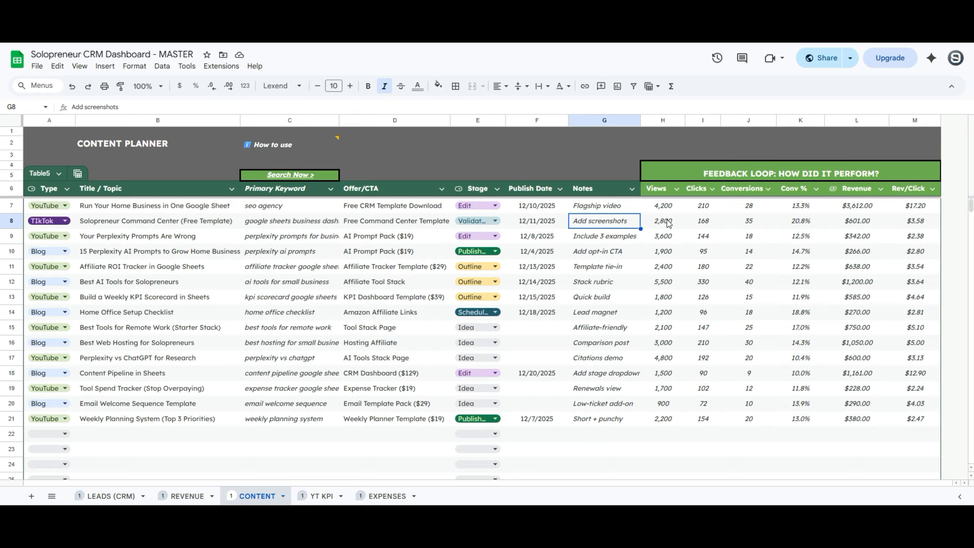
{"action": "left_click", "coordinate": [672, 179]}
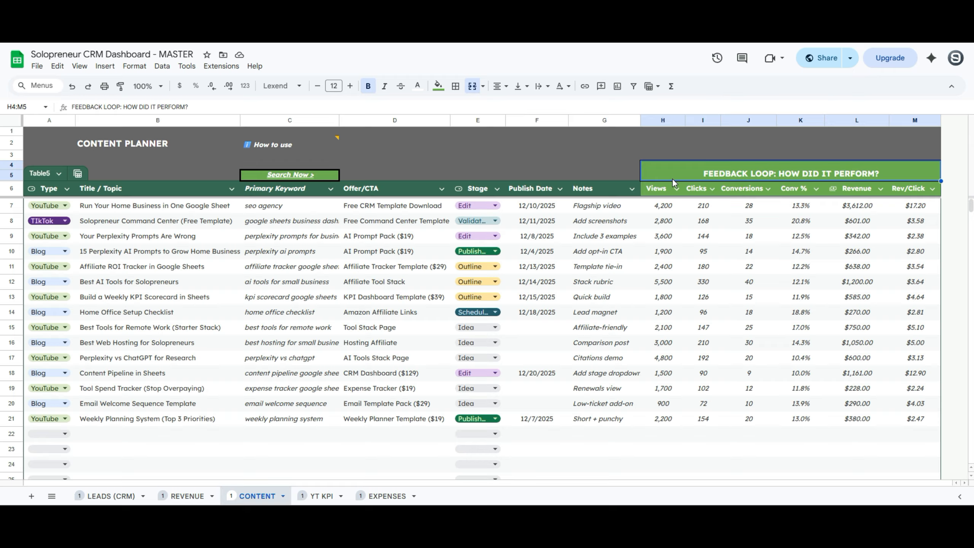
{"action": "left_click", "coordinate": [661, 204]}
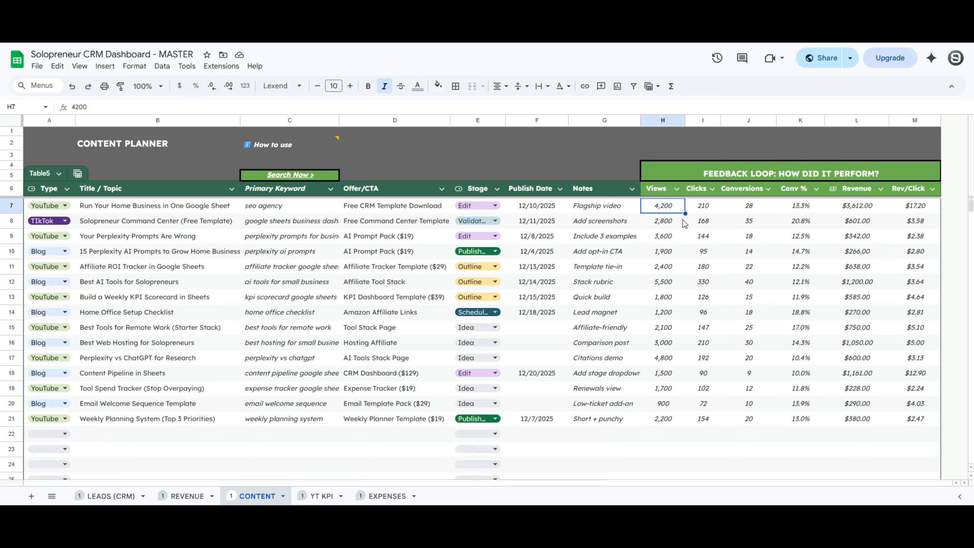
{"action": "key", "text": "Right"}
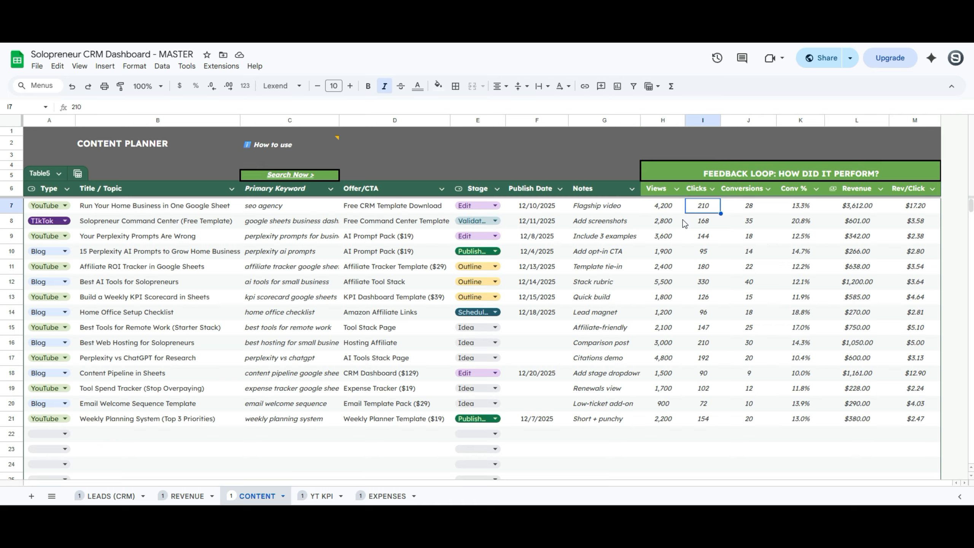
{"action": "key", "text": "Right"}
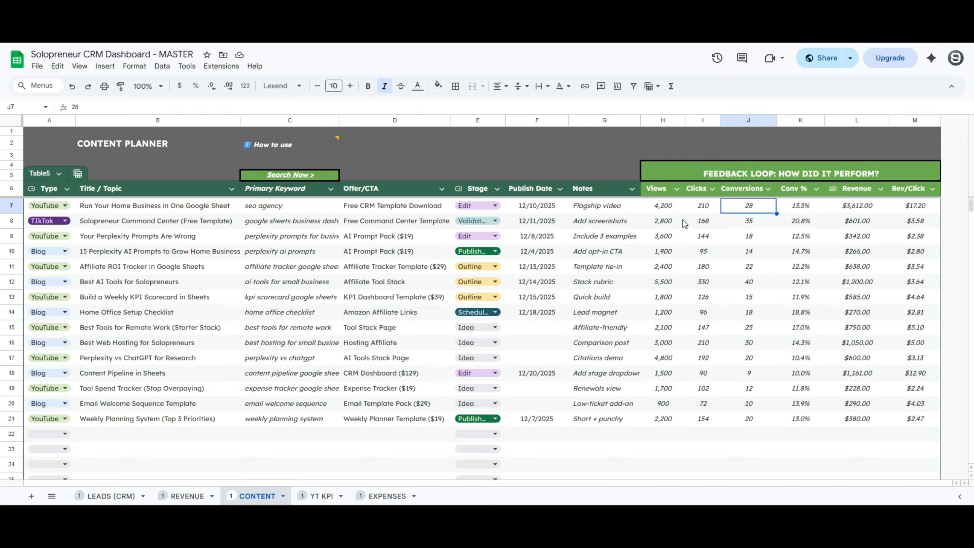
{"action": "key", "text": "Right"}
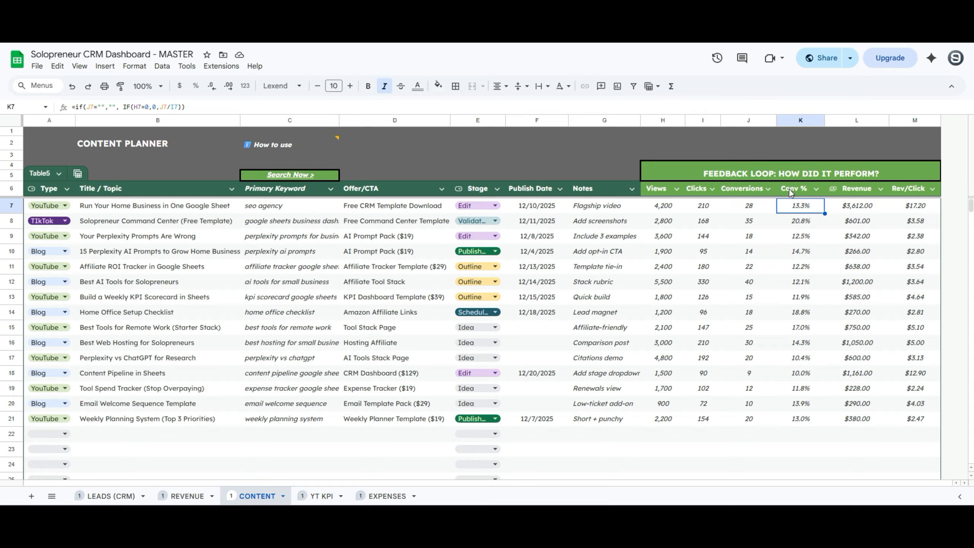